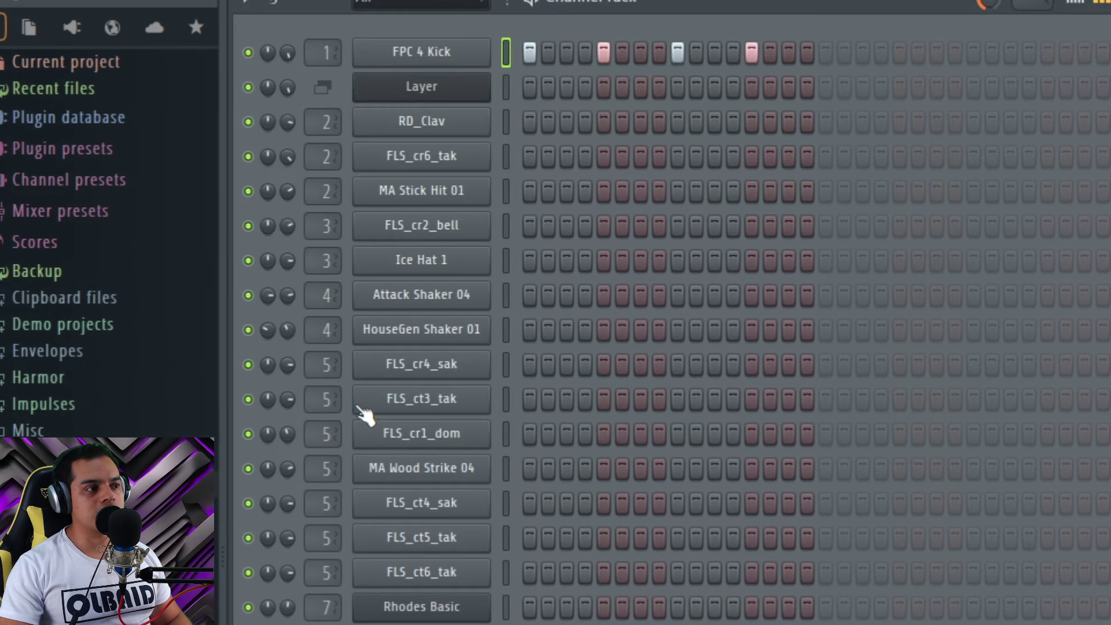
Examine the rack's channels and the FPC 4 Kick sampler's volume envelope and filter settings
{"action": "left_click_drag", "start_coordinate": [506, 571], "coordinate": [506, 87]}
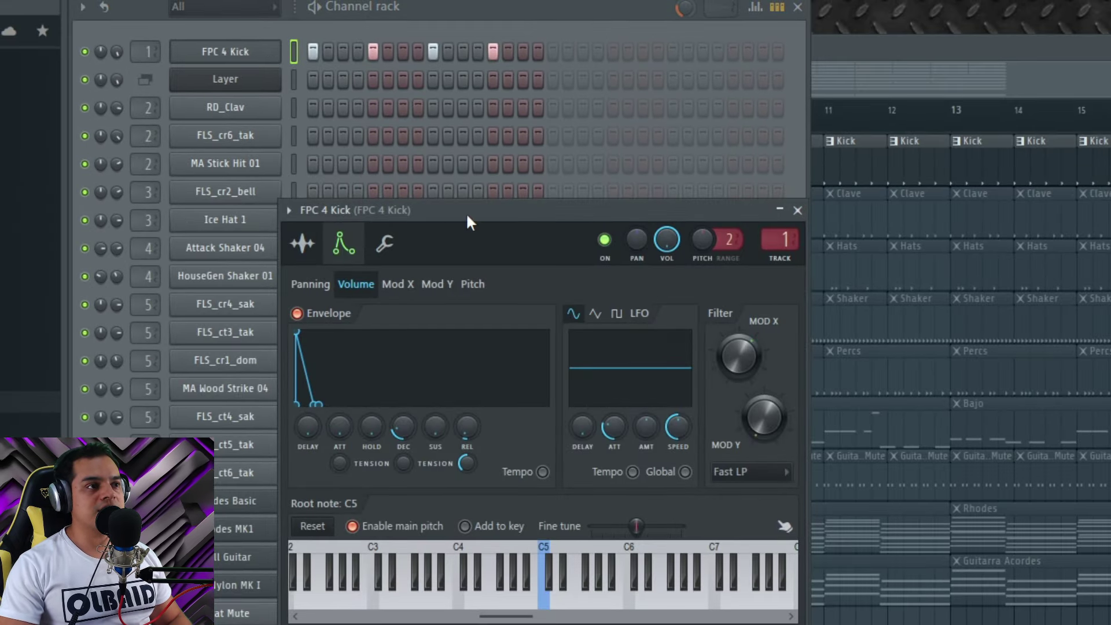
{"action": "left_click_drag", "start_coordinate": [467, 222], "coordinate": [635, 198]}
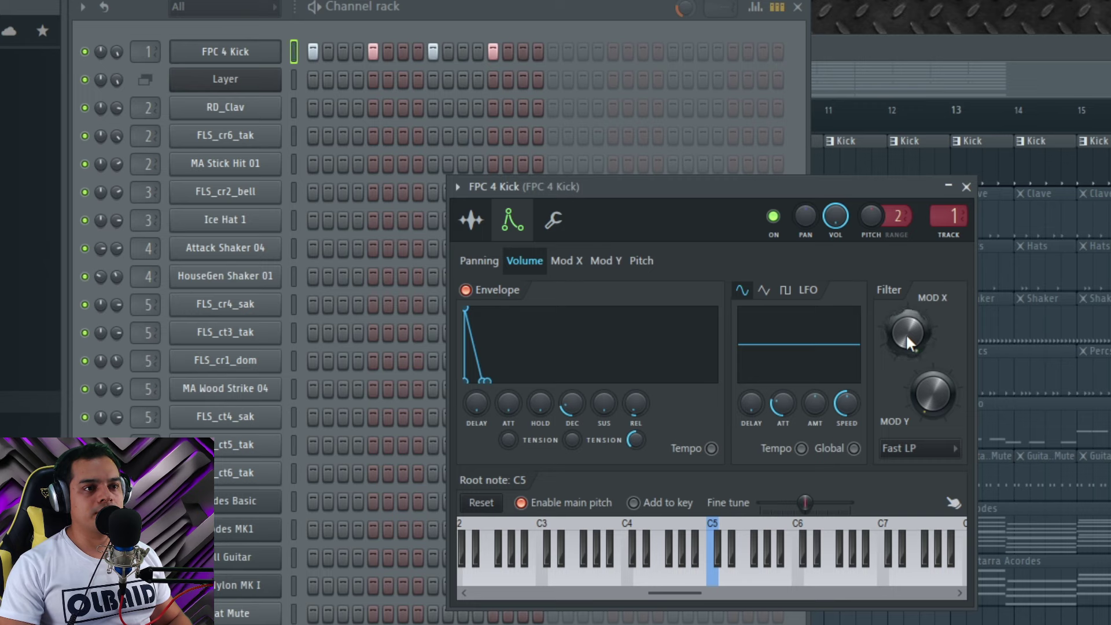
{"action": "left_click_drag", "start_coordinate": [905, 333], "coordinate": [905, 307]}
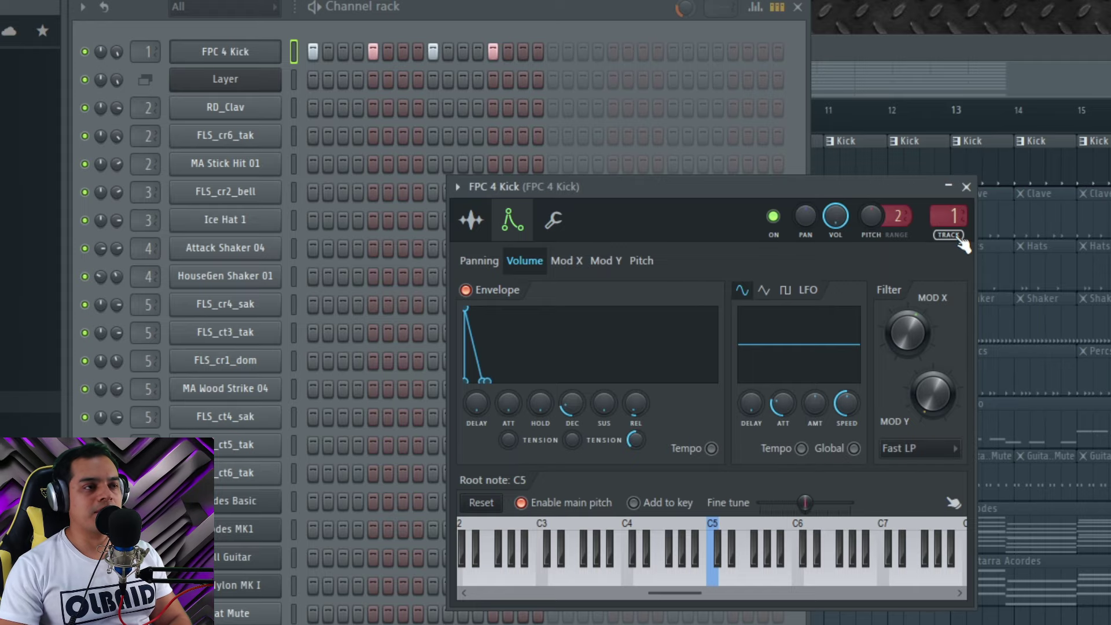
Open Fruity parametric EQ 2 on the FPC 4 Kick mixer track, show its plugin options, and toggle the effect off and on
{"action": "left_click", "coordinate": [956, 237]}
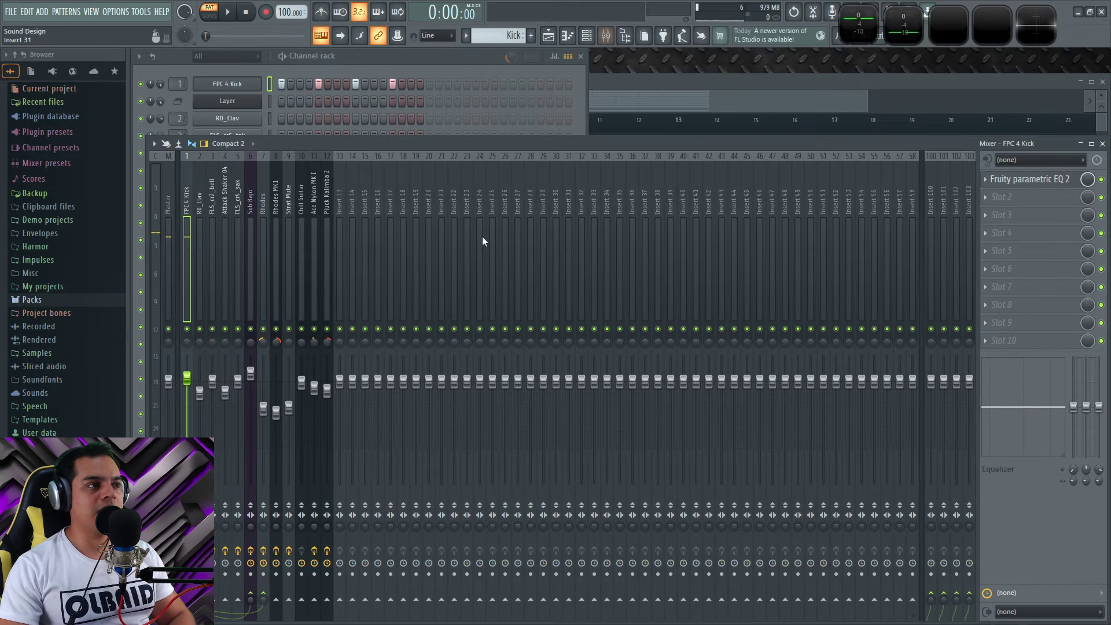
{"action": "left_click", "coordinate": [1025, 179]}
{"action": "left_click_drag", "start_coordinate": [429, 171], "coordinate": [635, 148]}
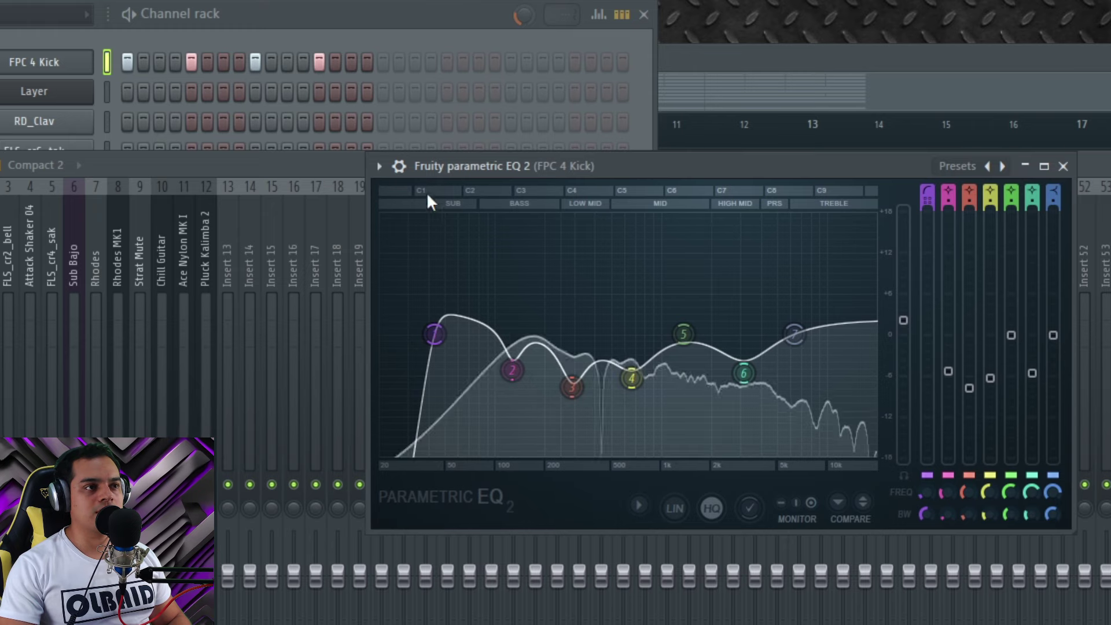
{"action": "left_click", "coordinate": [399, 167]}
{"action": "left_click", "coordinate": [1008, 199]}
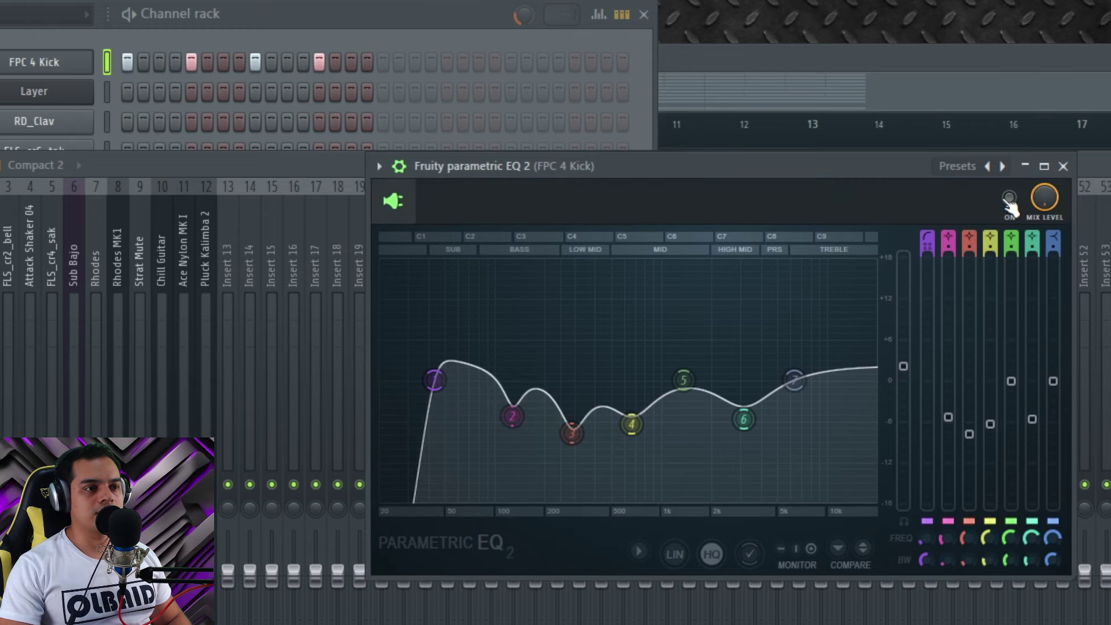
{"action": "left_click", "coordinate": [1008, 198]}
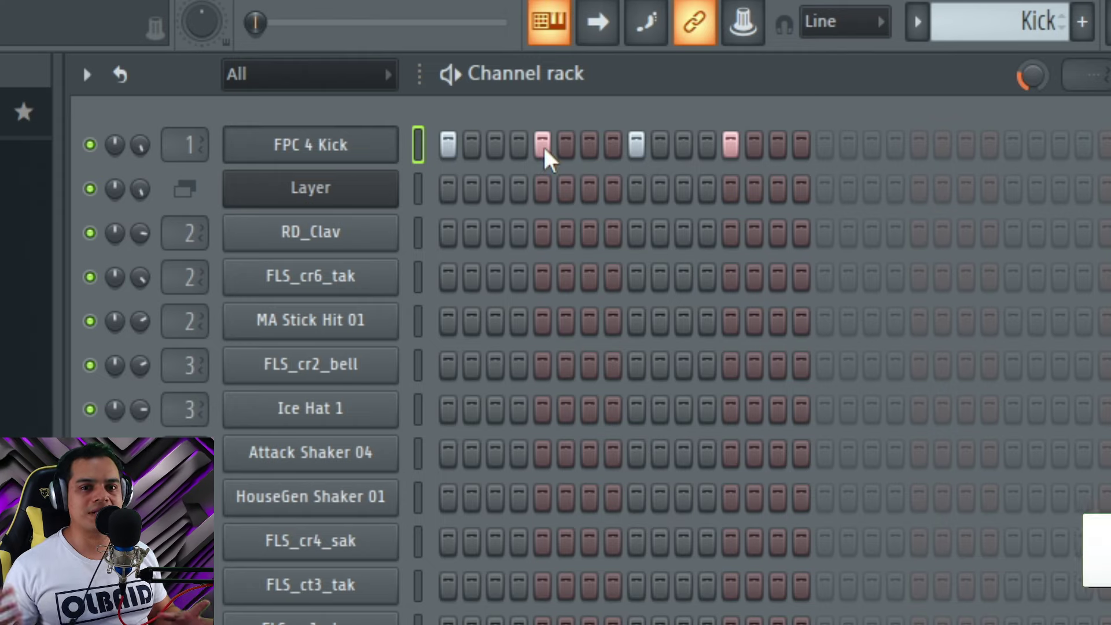
Switch to pattern playback and go through the clave sounds RD_Clav, FLS_cr6_tak and MA Stick Hit 01 in the Clave pattern
{"action": "left_click_drag", "start_coordinate": [518, 141], "coordinate": [771, 149]}
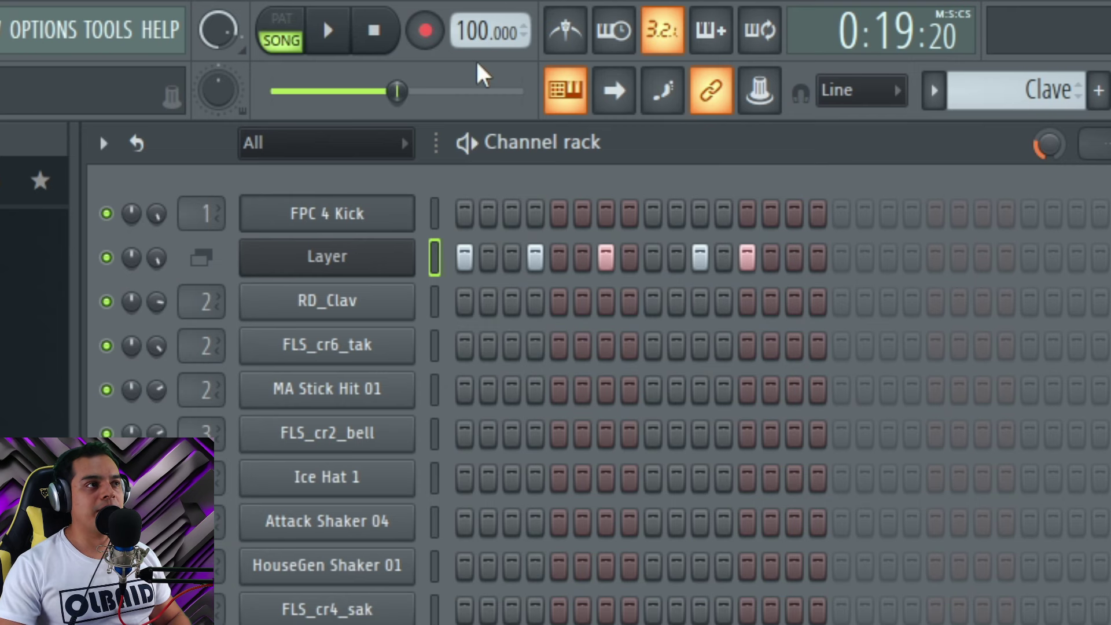
{"action": "left_click", "coordinate": [287, 21]}
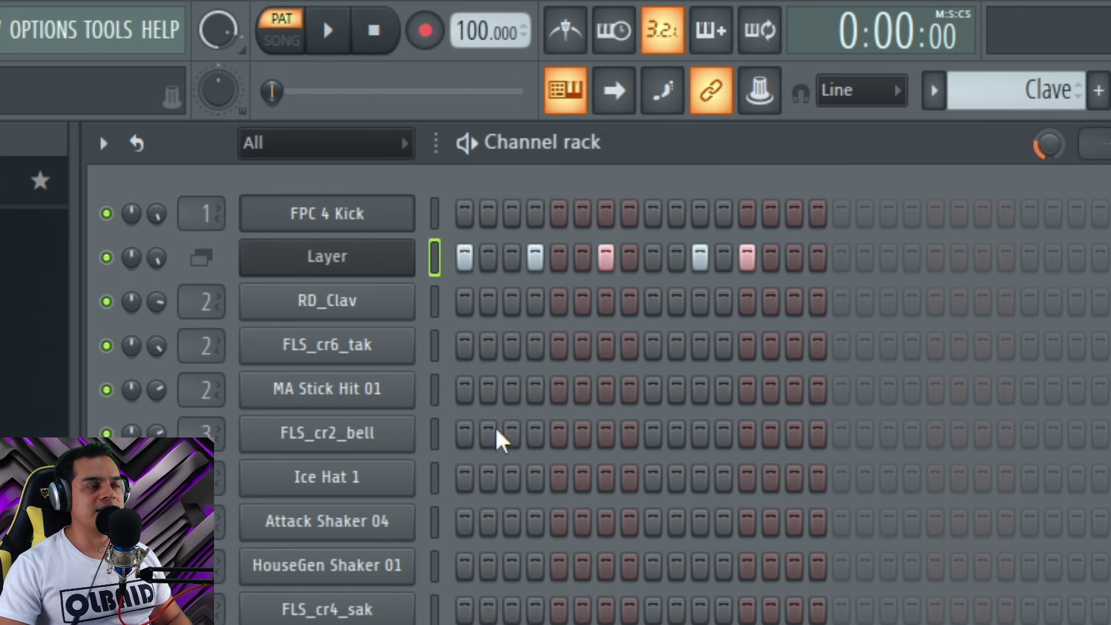
{"action": "left_click", "coordinate": [434, 302]}
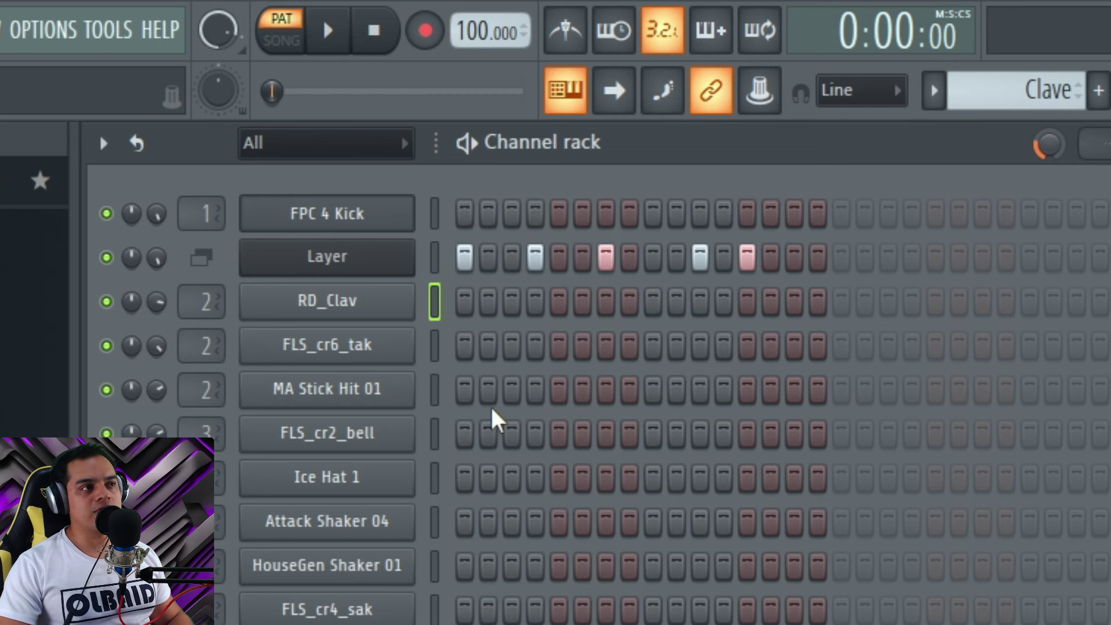
{"action": "left_click", "coordinate": [431, 351]}
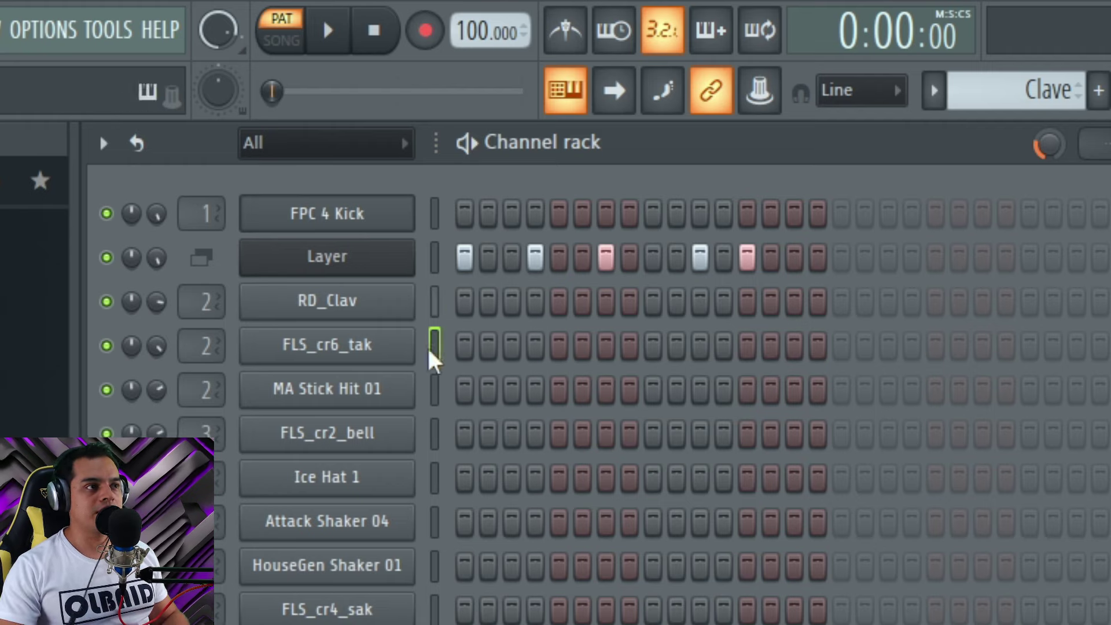
{"action": "left_click", "coordinate": [436, 393]}
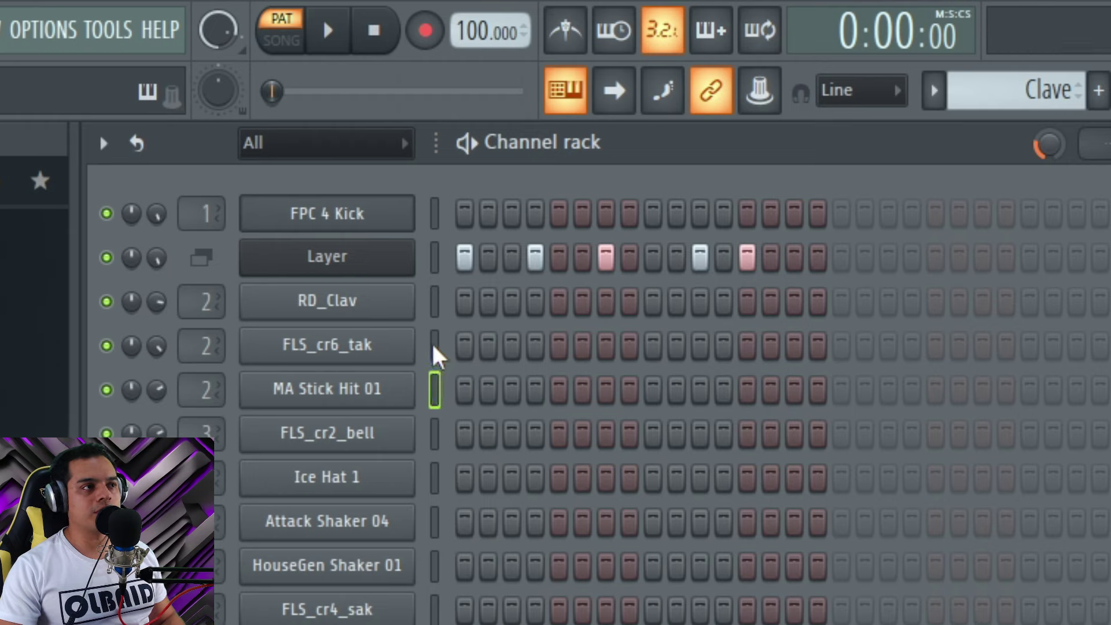
Select the Layer channel and audition its clave rhythm in pattern playback, stopping after each listen
{"action": "left_click", "coordinate": [435, 257]}
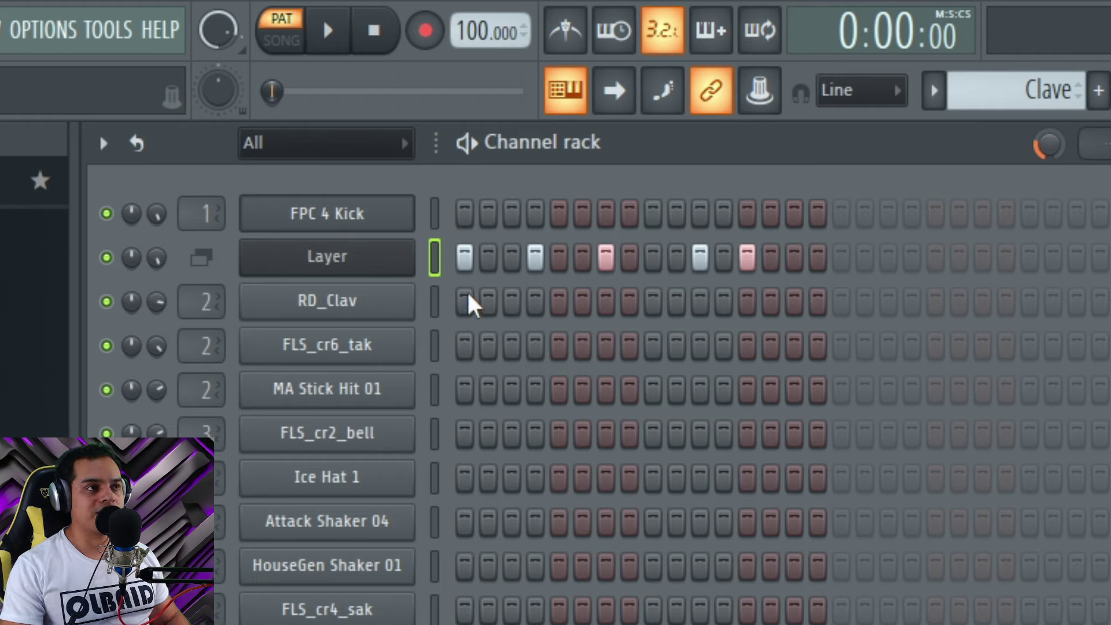
{"action": "key", "text": "space"}
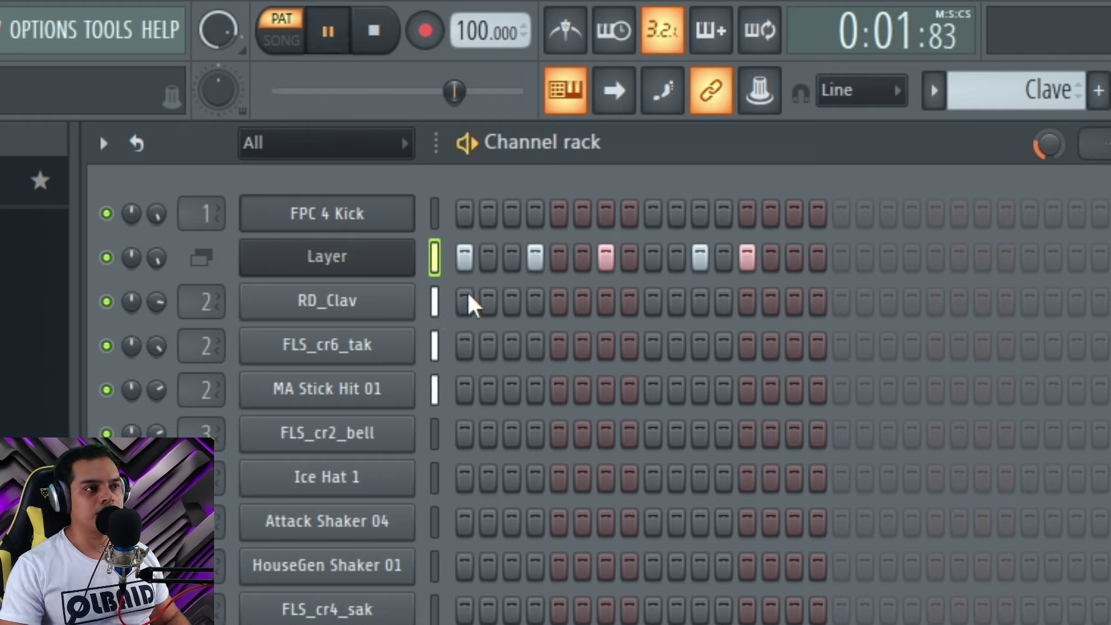
{"action": "key", "text": "space"}
{"action": "left_click", "coordinate": [463, 253]}
{"action": "left_click", "coordinate": [464, 256]}
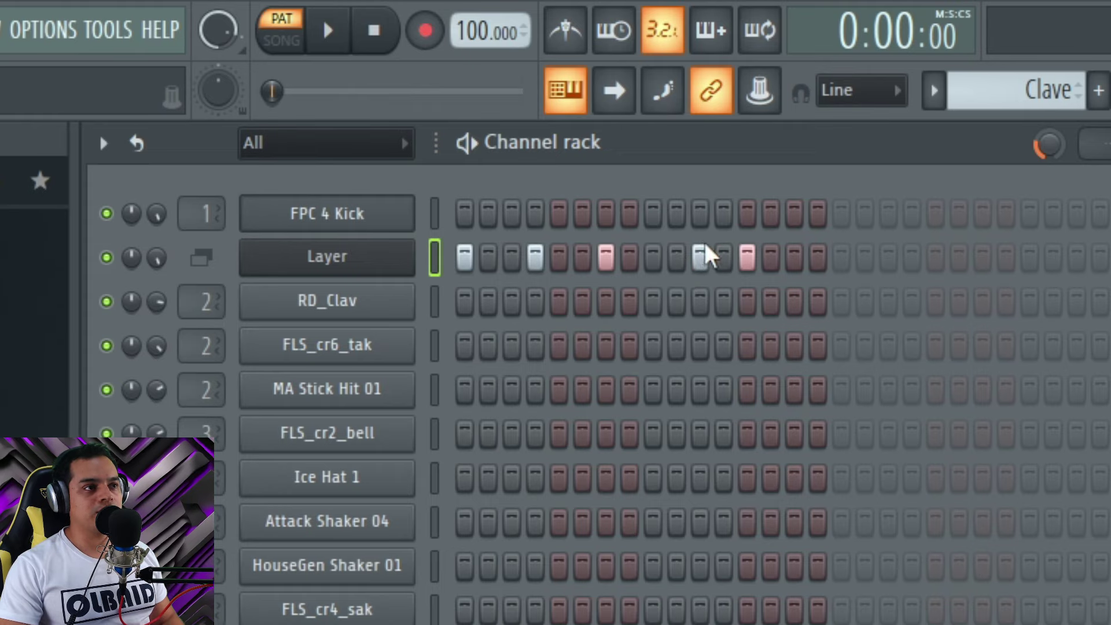
{"action": "key", "text": "space"}
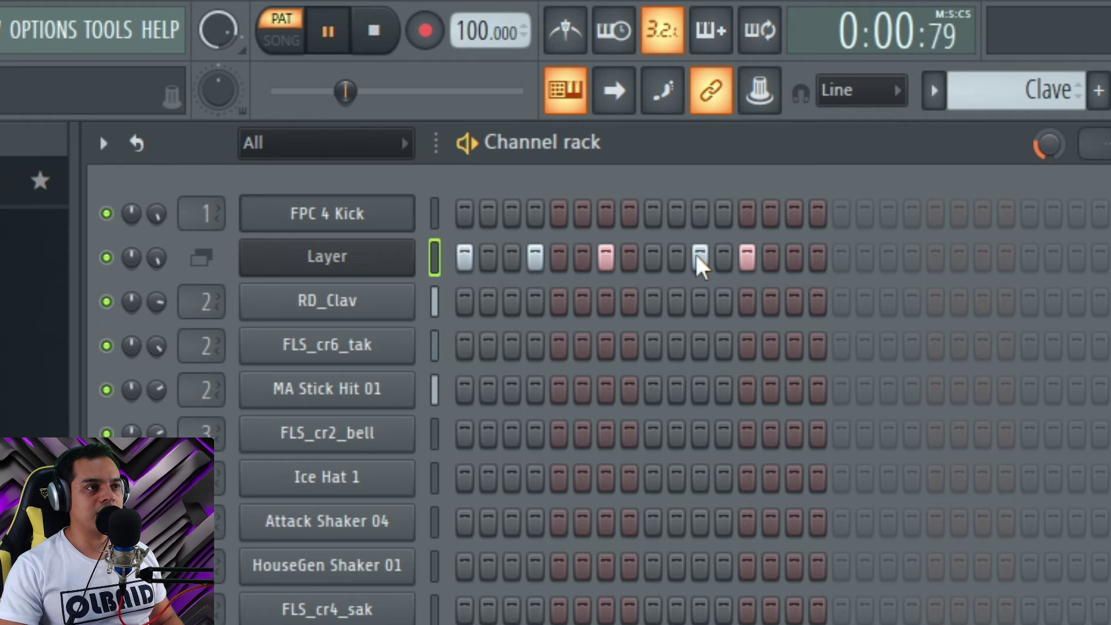
{"action": "key", "text": "space"}
Replace the Layer channel's hits on steps 11 and 13 with hits on steps 9, 12 and 15
{"action": "right_click", "coordinate": [699, 257]}
{"action": "right_click", "coordinate": [747, 258]}
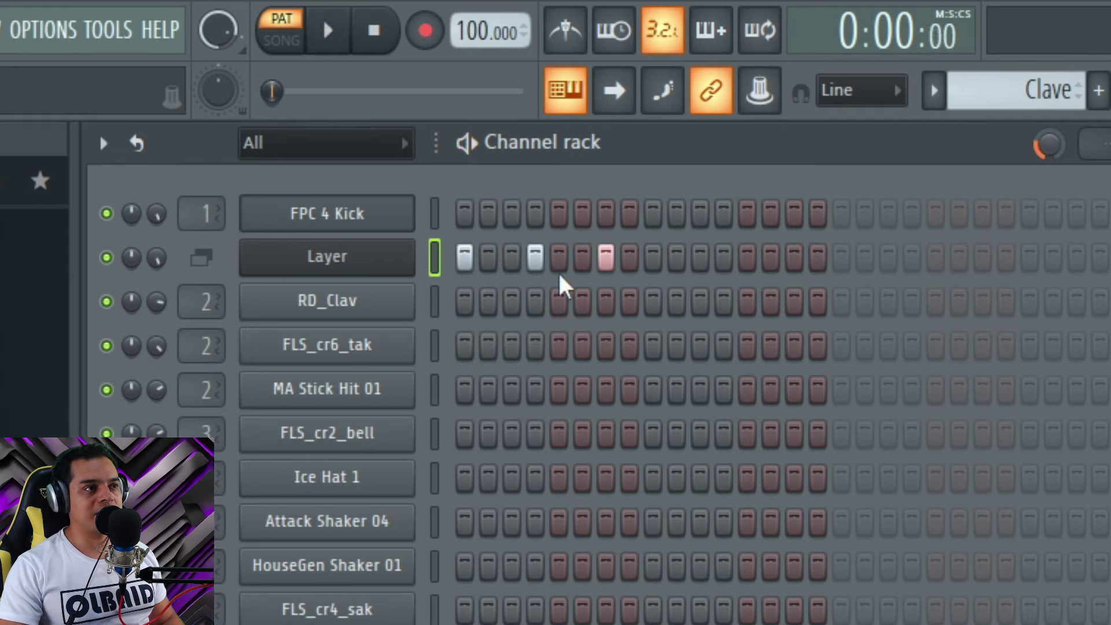
{"action": "left_click", "coordinate": [653, 257]}
{"action": "left_click", "coordinate": [724, 257]}
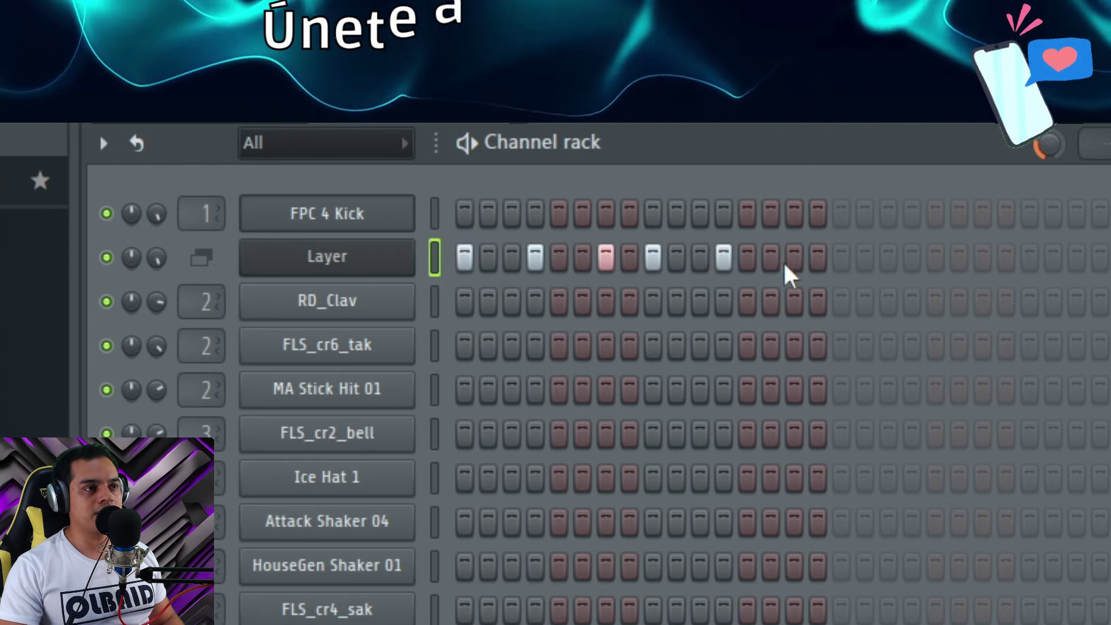
{"action": "left_click", "coordinate": [794, 257]}
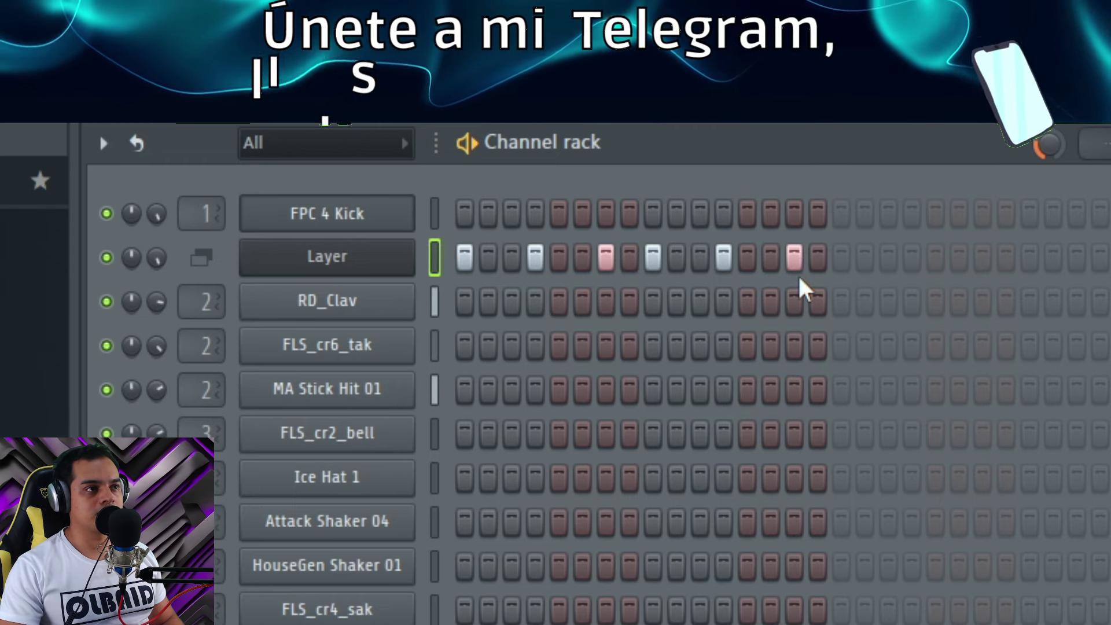
Remove the Layer channel's hits on steps 9, 12 and 15, put hits on steps 11 and 13, and audition the clave
{"action": "left_click", "coordinate": [795, 257]}
{"action": "left_click", "coordinate": [723, 258]}
{"action": "left_click", "coordinate": [653, 257]}
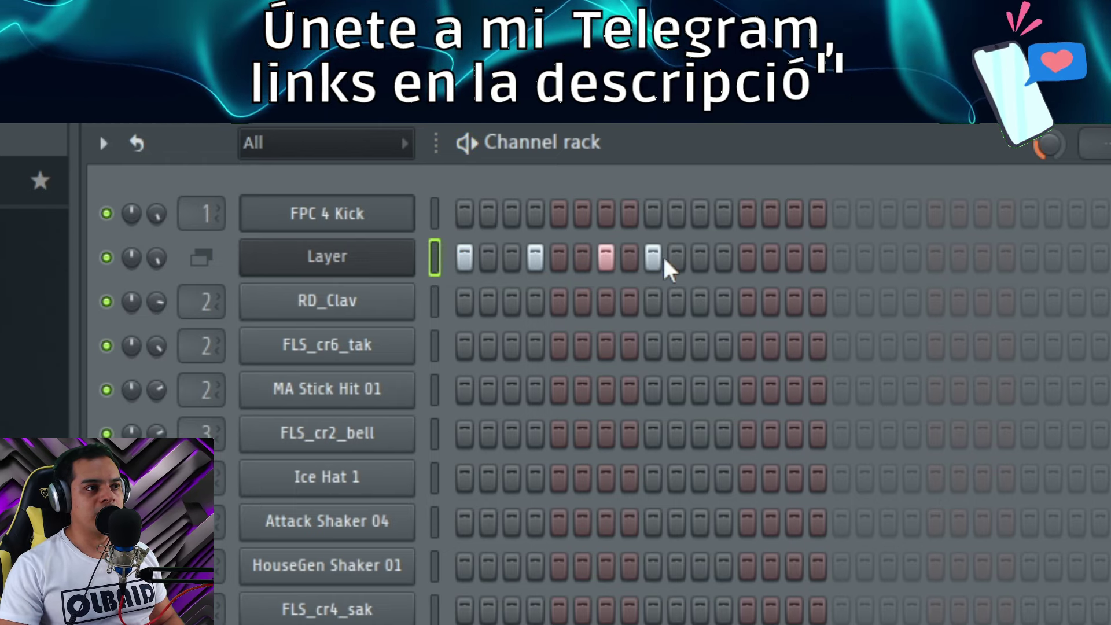
{"action": "left_click", "coordinate": [700, 257]}
{"action": "left_click", "coordinate": [747, 258]}
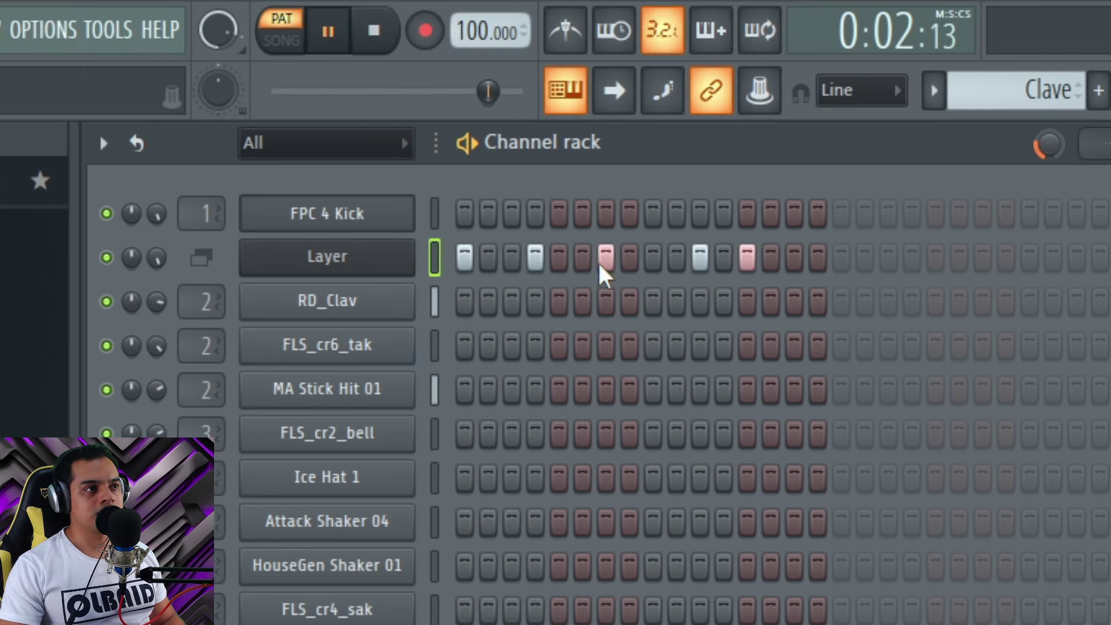
{"action": "key", "text": "space"}
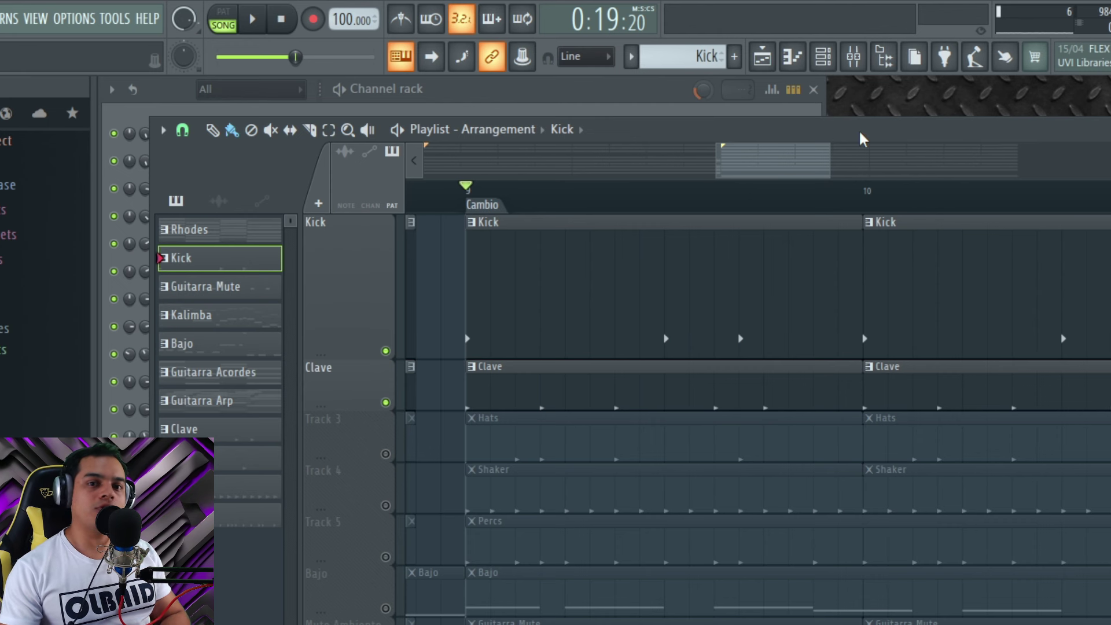
Fill the FPC 4 Kick channel every four steps in the Kick pattern and play the arrangement
{"action": "left_click", "coordinate": [616, 99]}
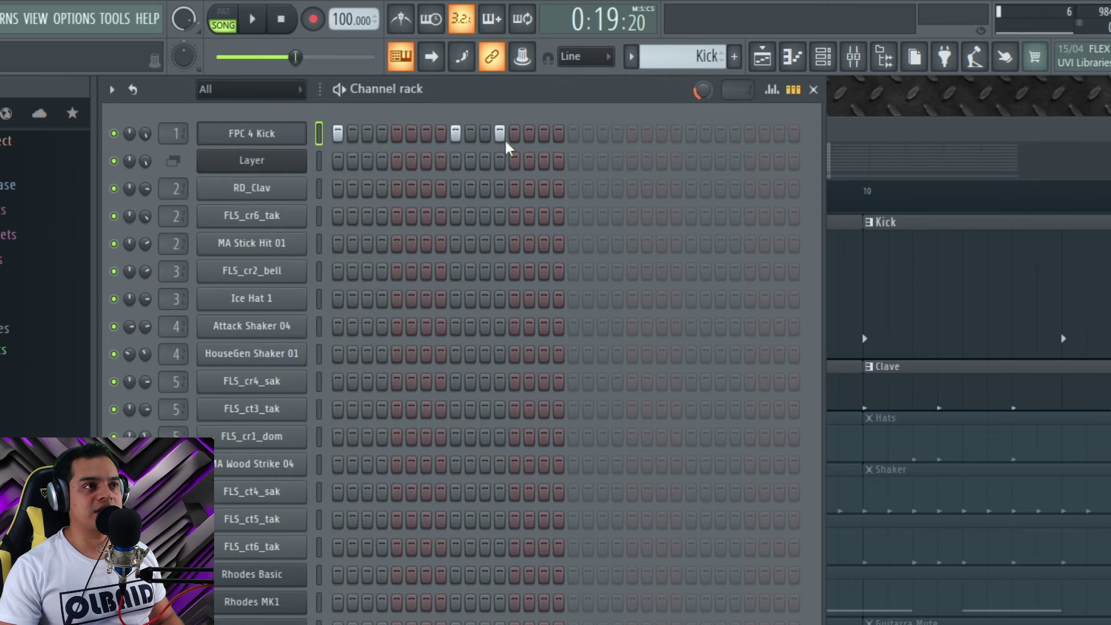
{"action": "right_click", "coordinate": [298, 132]}
{"action": "left_click", "coordinate": [526, 209]}
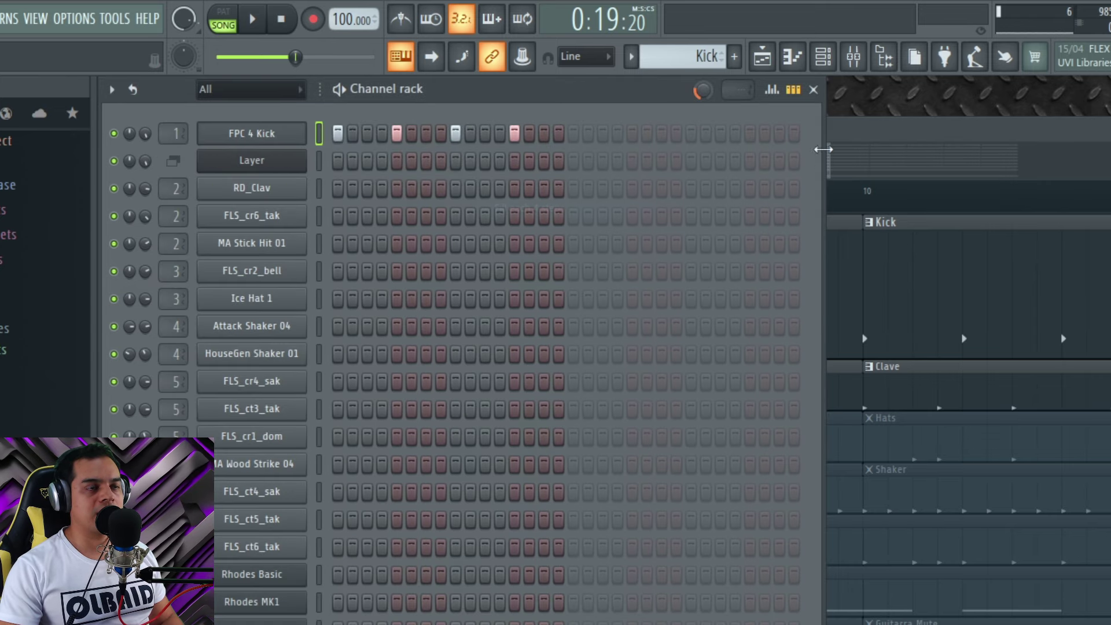
{"action": "left_click", "coordinate": [928, 129]}
{"action": "key", "text": "space"}
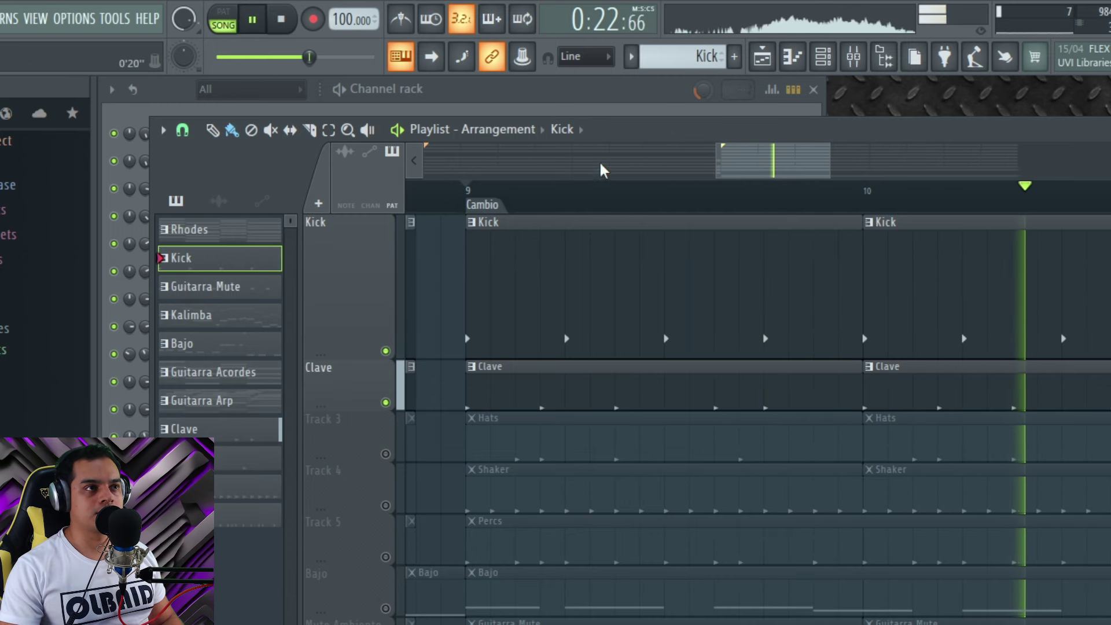
Try kick hits on only steps 1, 9 and 12 of the FPC 4 Kick channel and audition them with the clave
{"action": "left_click", "coordinate": [570, 107]}
{"action": "key", "text": "space"}
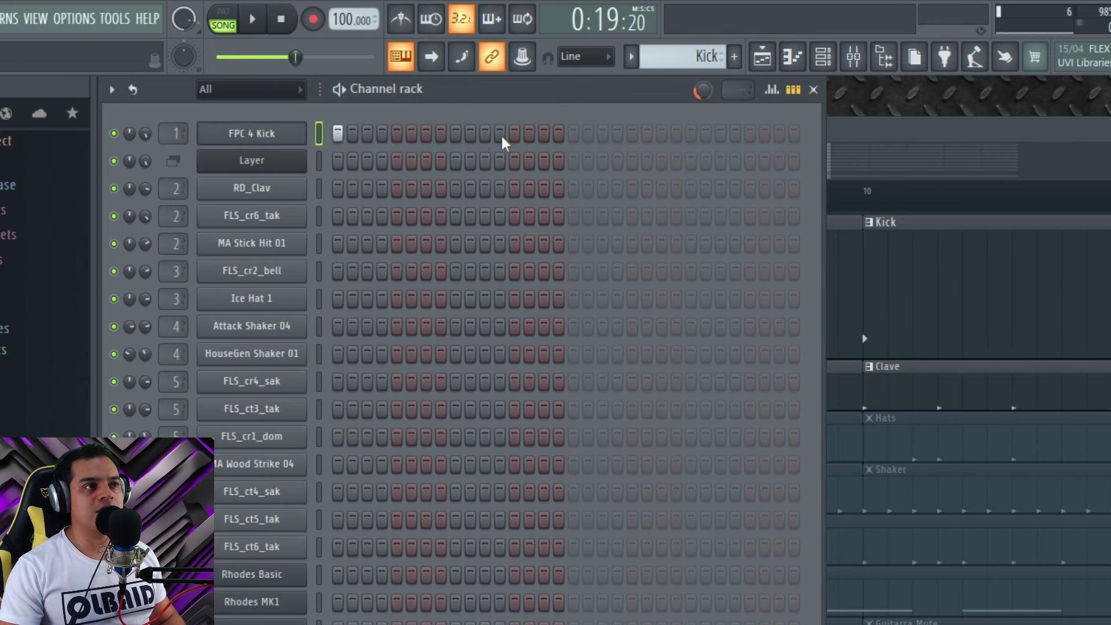
{"action": "key", "text": "space"}
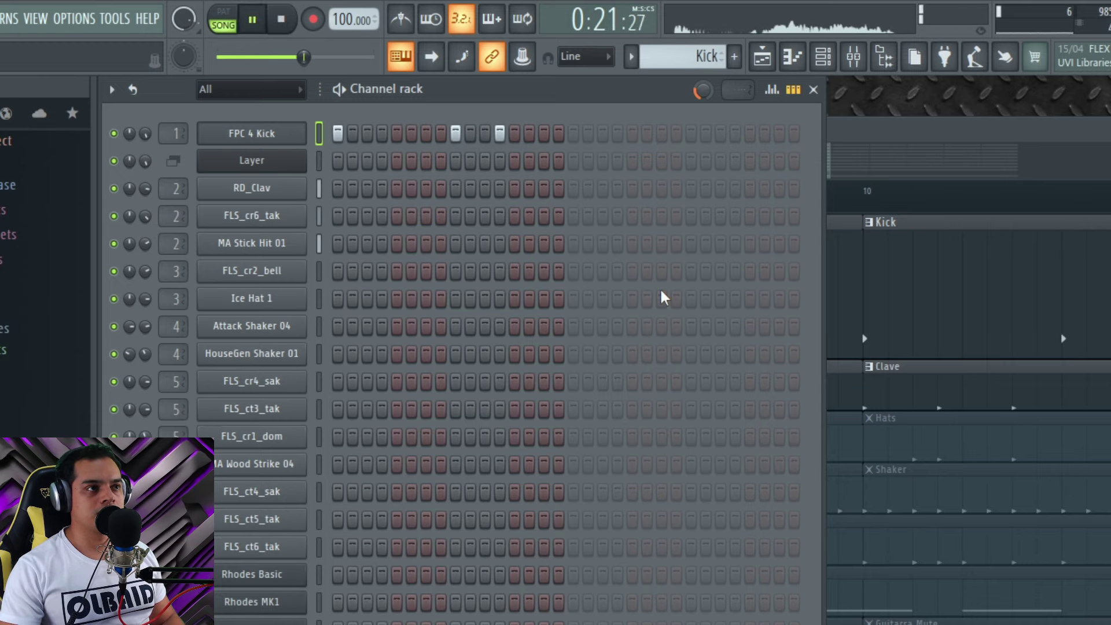
{"action": "key", "text": "space"}
Clear the kick hits on steps 9 and 12, refill FPC 4 Kick every four steps, and play the arrangement
{"action": "left_click", "coordinate": [499, 134]}
{"action": "left_click", "coordinate": [455, 133]}
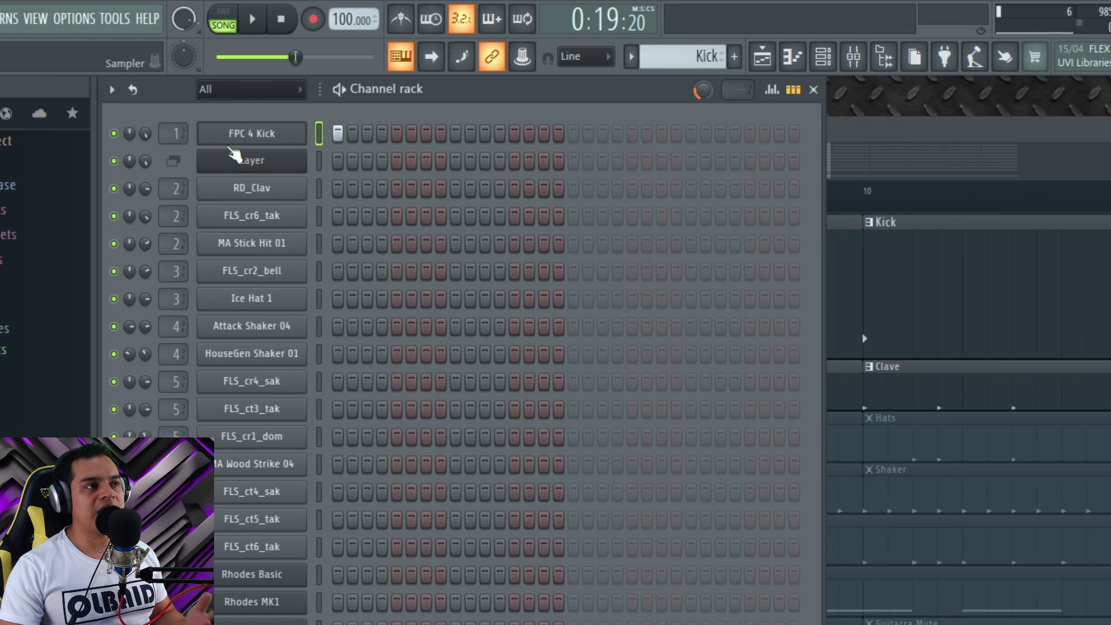
{"action": "right_click", "coordinate": [271, 139]}
{"action": "left_click", "coordinate": [547, 219]}
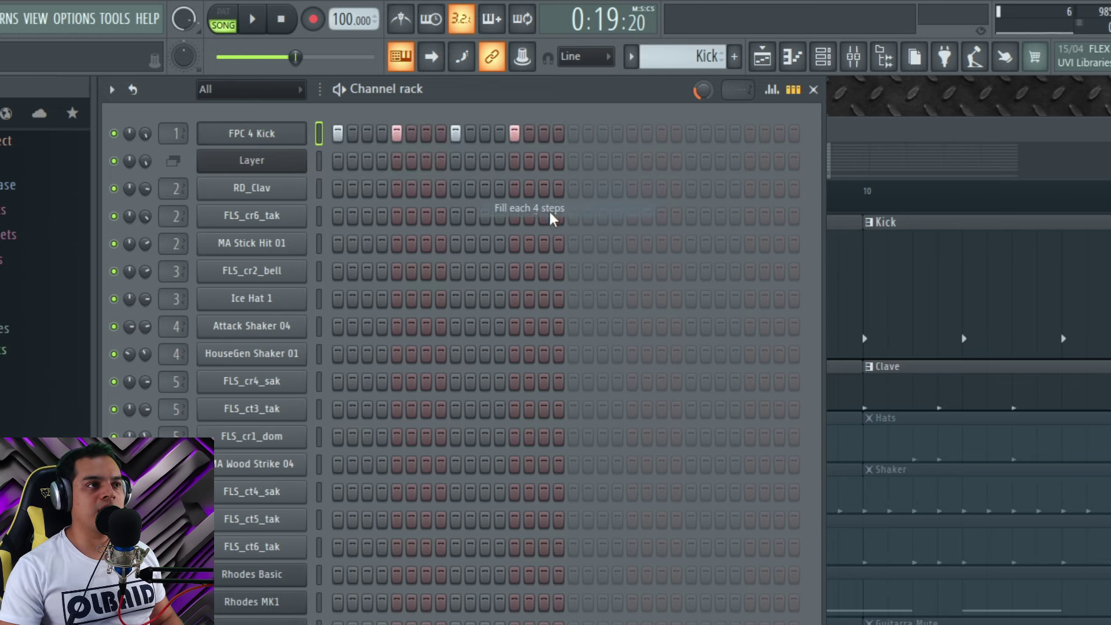
{"action": "left_click", "coordinate": [842, 134]}
{"action": "key", "text": "space"}
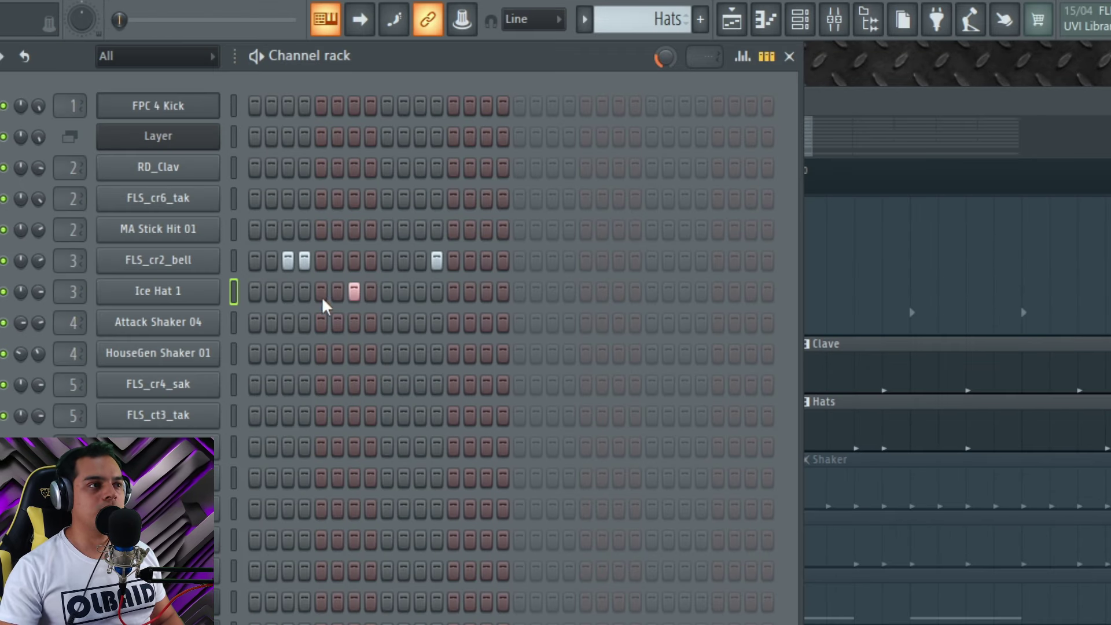
Select the Ice Hat 1 channel in the Hats pattern to review the hat rhythm, and bring up the playlist
{"action": "left_click", "coordinate": [235, 296]}
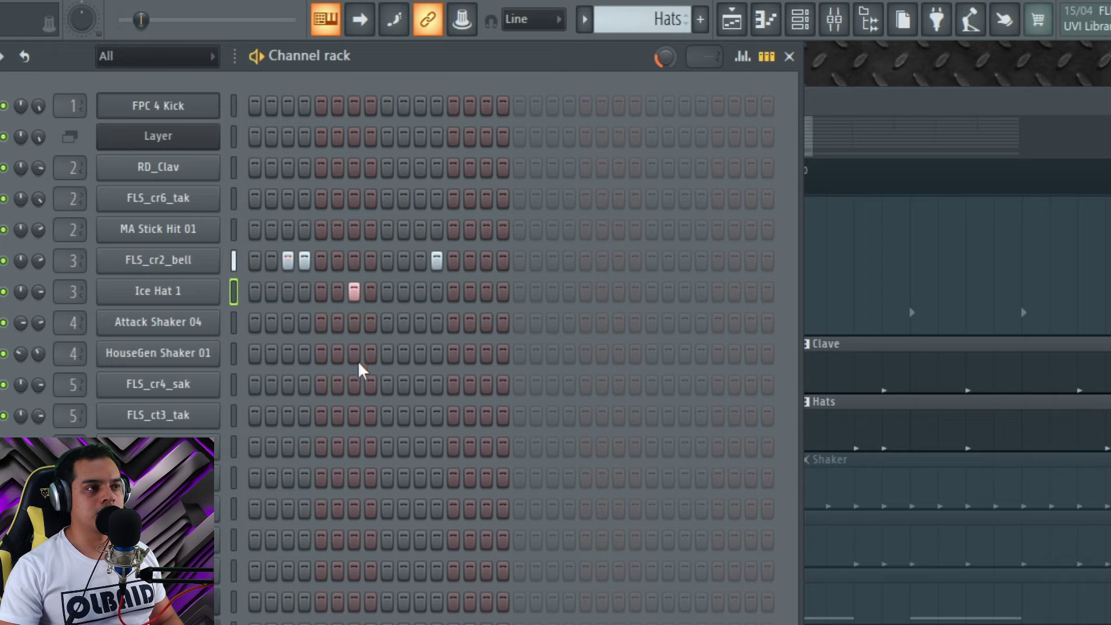
{"action": "key", "text": "F5"}
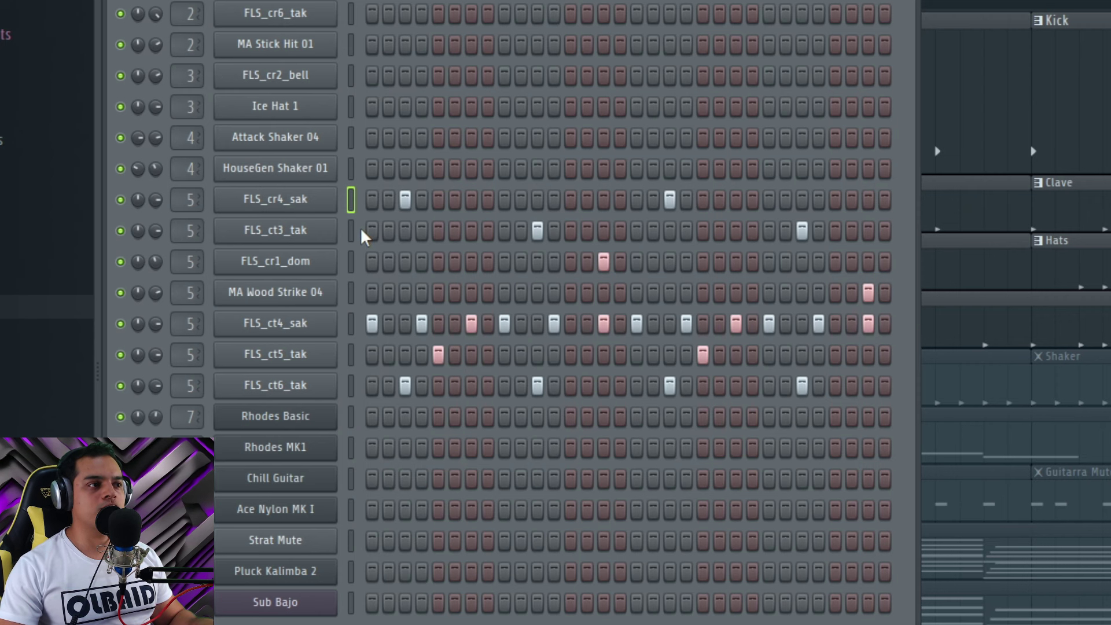
Go through the Percs pattern's channels from FLS_ct3_tak to FLS_ct4_sak and play the Kick, Clave, Hats and Percs together in the arrangement
{"action": "left_click_drag", "start_coordinate": [351, 232], "coordinate": [351, 297]}
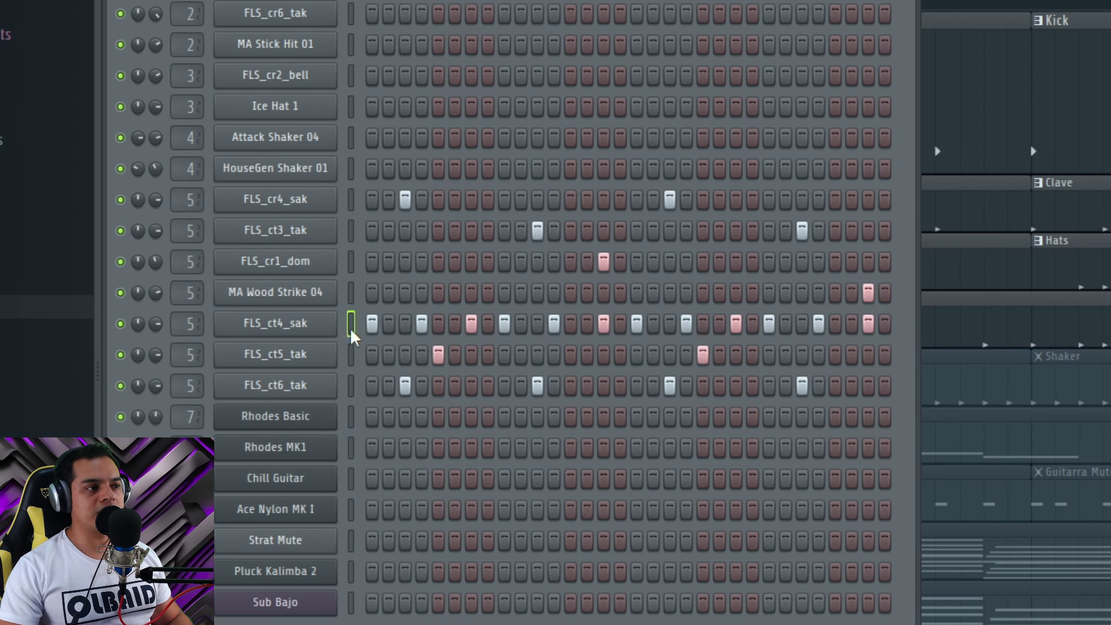
{"action": "left_click", "coordinate": [350, 323]}
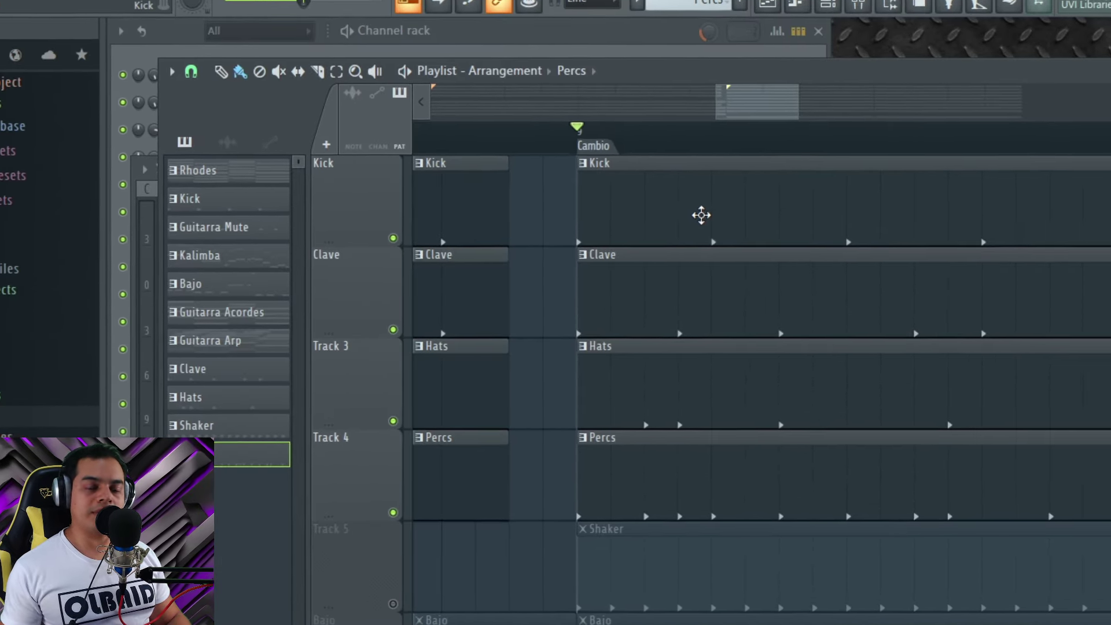
{"action": "key", "text": "space"}
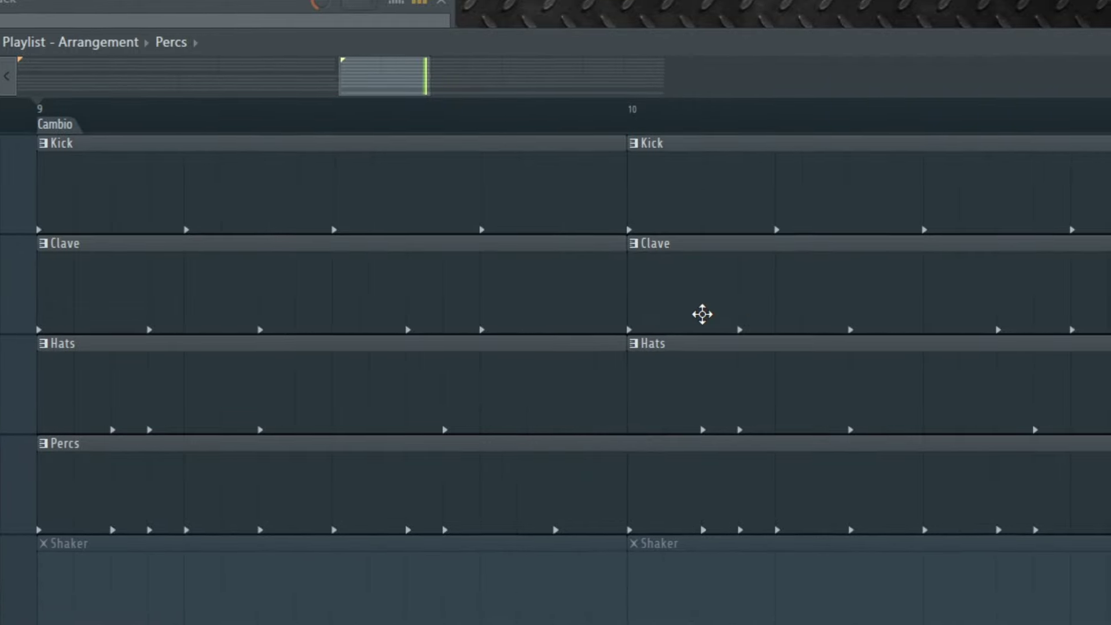
{"action": "scroll", "coordinate": [752, 304], "scroll_direction": "down", "scroll_amount": 2}
{"action": "scroll", "coordinate": [799, 289], "scroll_direction": "right", "scroll_amount": 3}
{"action": "scroll", "coordinate": [637, 306], "scroll_direction": "down", "scroll_amount": 3}
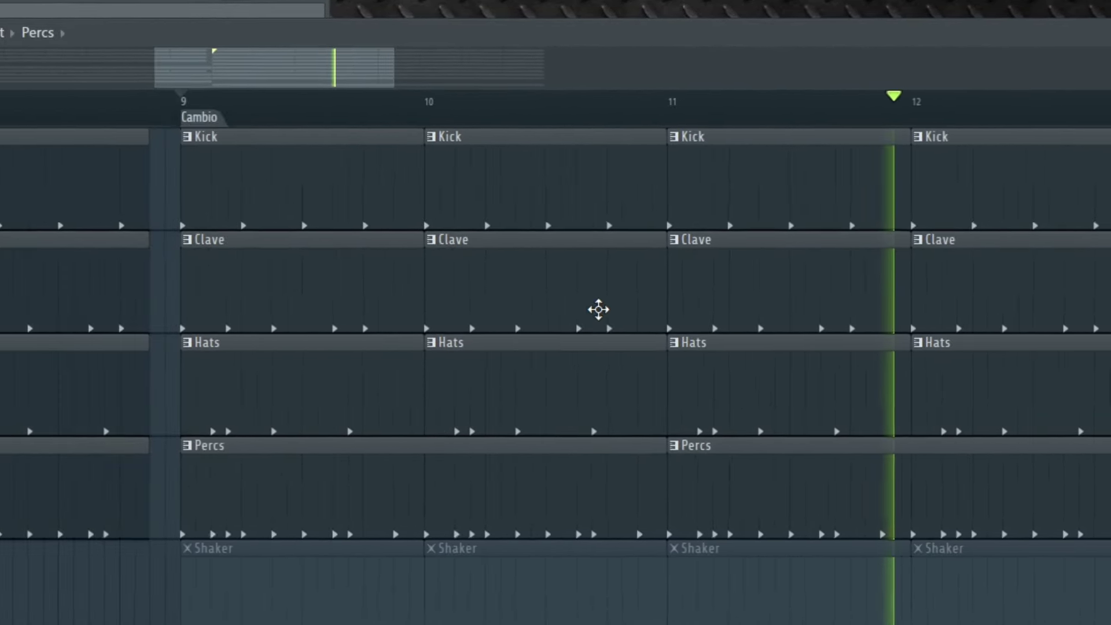
{"action": "scroll", "coordinate": [694, 309], "scroll_direction": "right", "scroll_amount": 1}
{"action": "scroll", "coordinate": [667, 312], "scroll_direction": "up", "scroll_amount": 1}
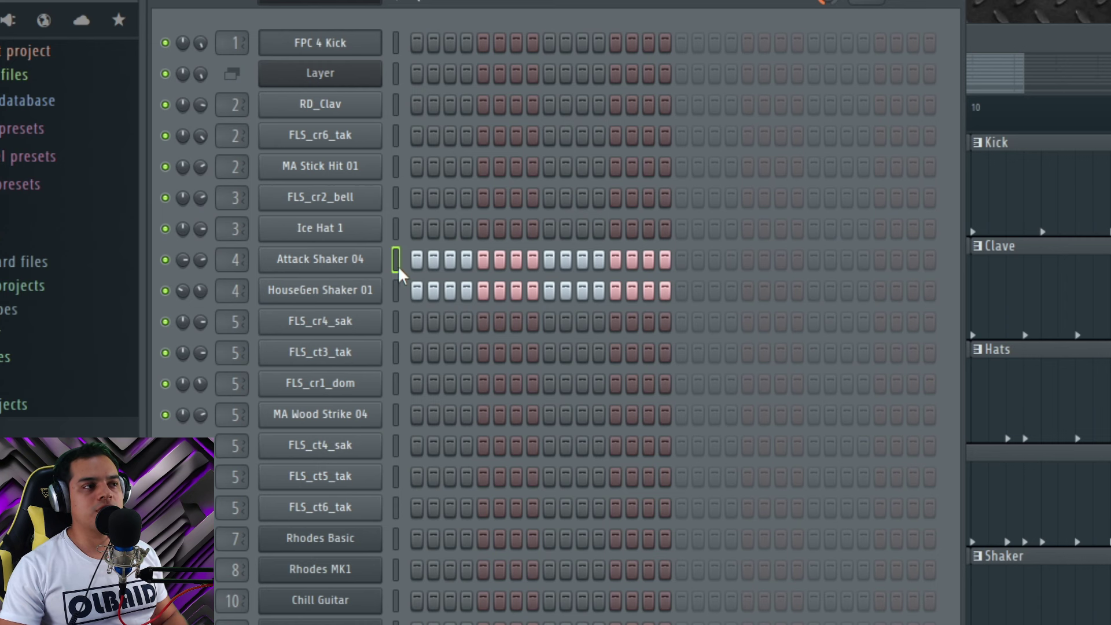
Review the Attack Shaker 04 and HouseGen Shaker 01 channels and display the step velocities of Attack Shaker 04
{"action": "left_click", "coordinate": [396, 290]}
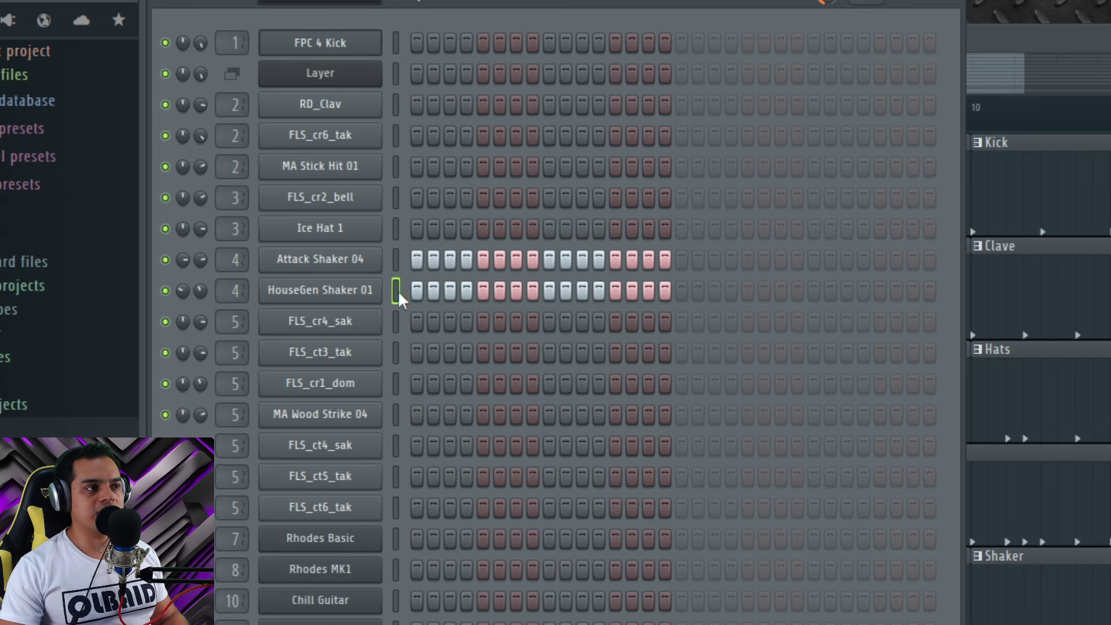
{"action": "left_click", "coordinate": [397, 289]}
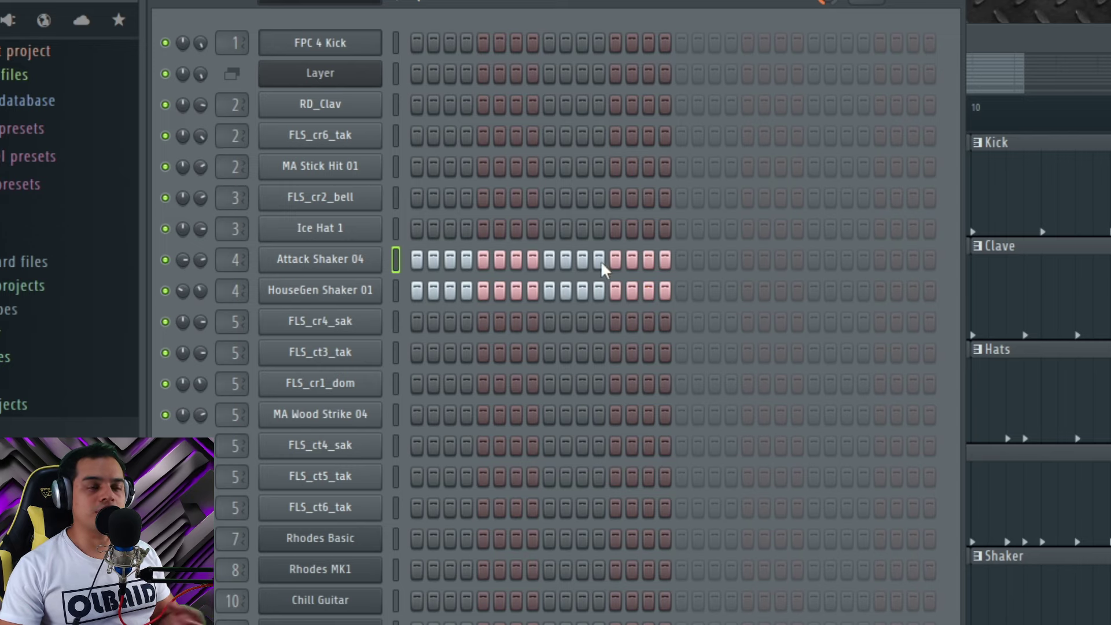
{"action": "left_click", "coordinate": [906, 4]}
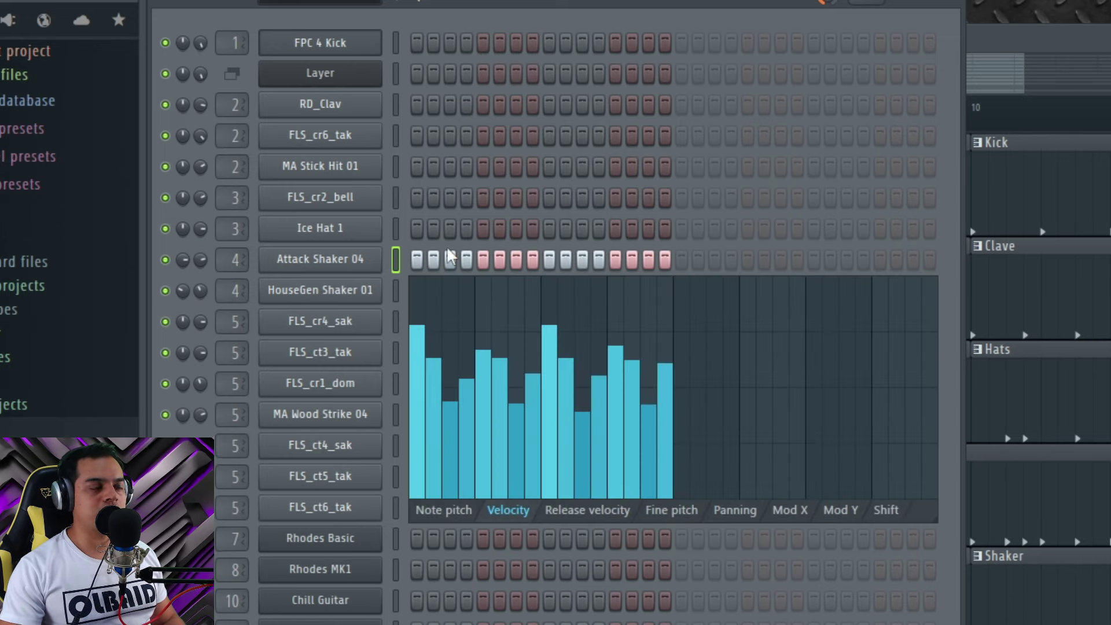
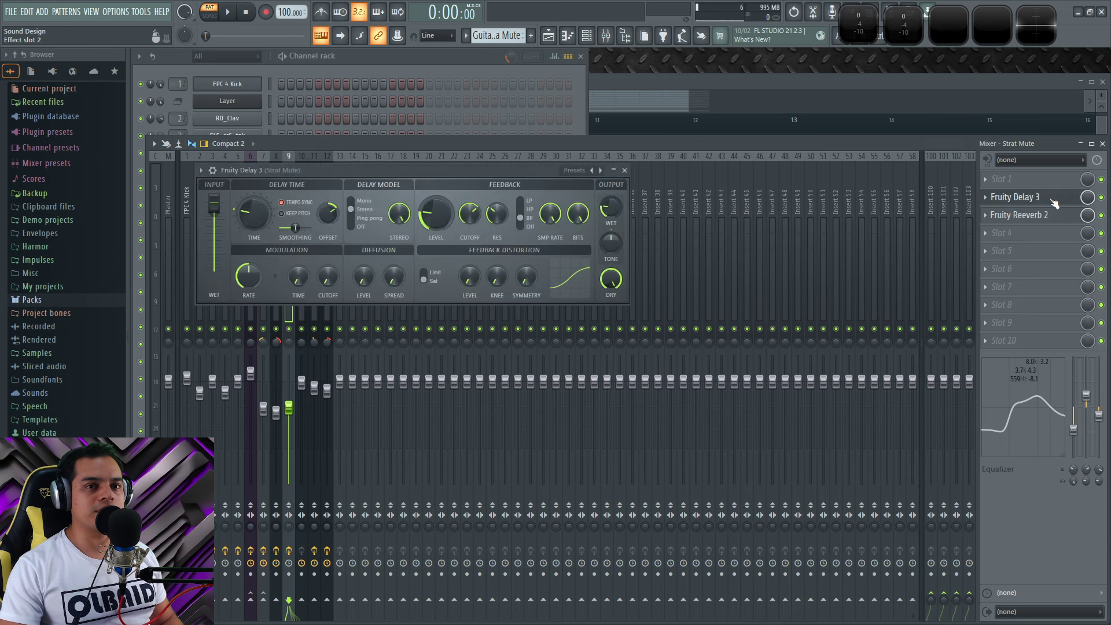
Inspect the Fruity Delay 3 and Fruity Reeverb 2 effects on the Strat Mute mixer track
{"action": "left_click", "coordinate": [1053, 200]}
{"action": "left_click", "coordinate": [1047, 215]}
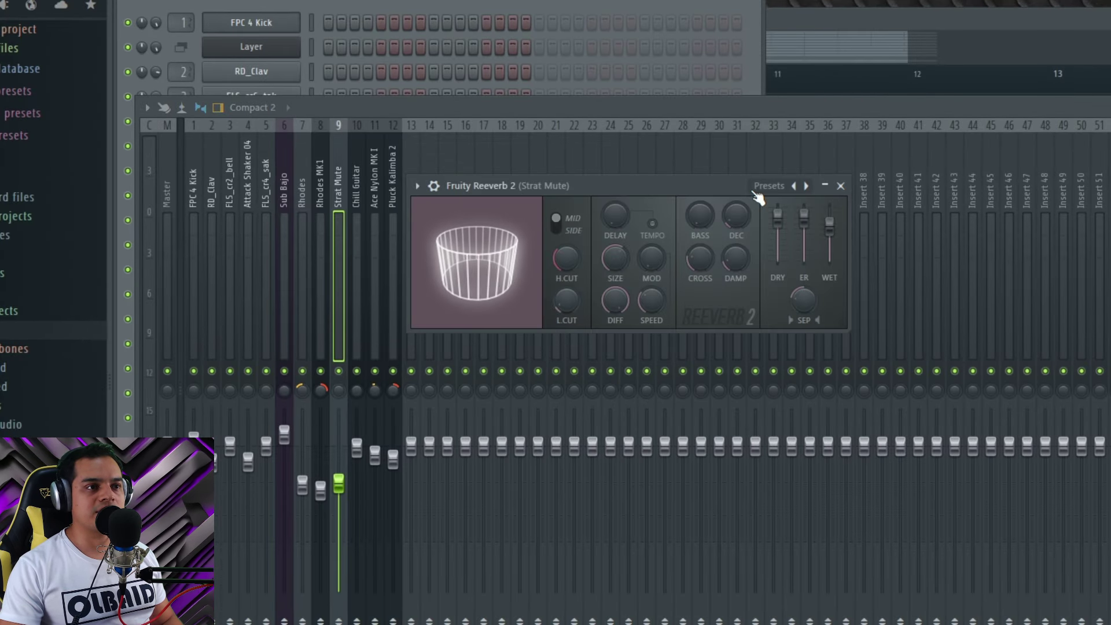
{"action": "left_click_drag", "start_coordinate": [723, 183], "coordinate": [733, 188]}
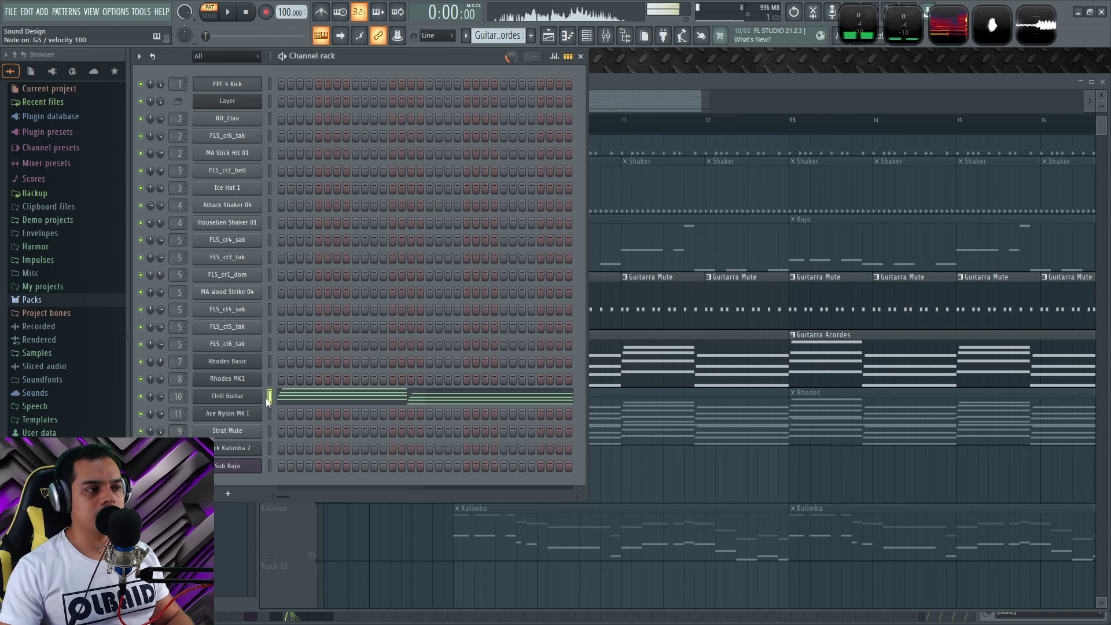
Open the Chill Guitar channel's notes in the piano roll and play its four-chord progression through
{"action": "left_click", "coordinate": [304, 401]}
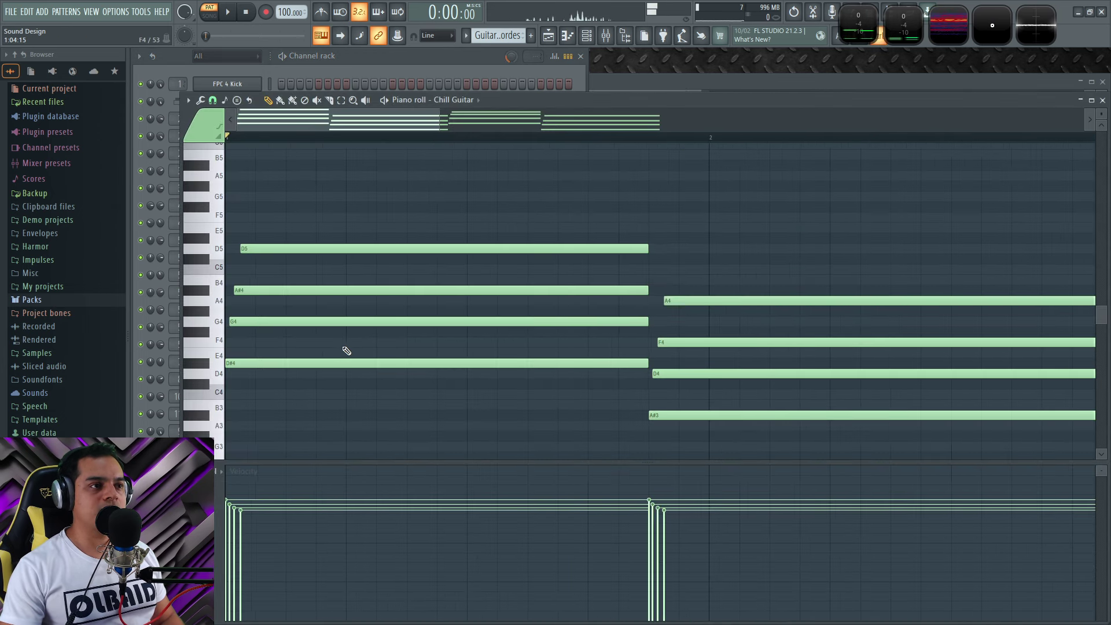
{"action": "scroll", "coordinate": [344, 350], "scroll_direction": "down", "scroll_amount": 4}
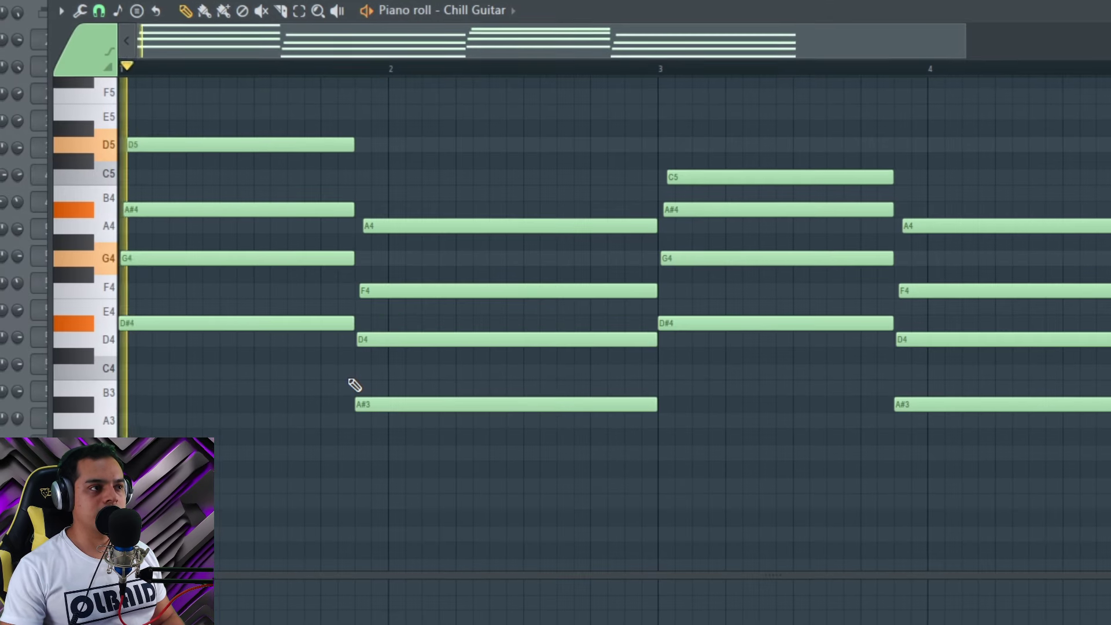
{"action": "scroll", "coordinate": [351, 387], "scroll_direction": "down", "scroll_amount": 3}
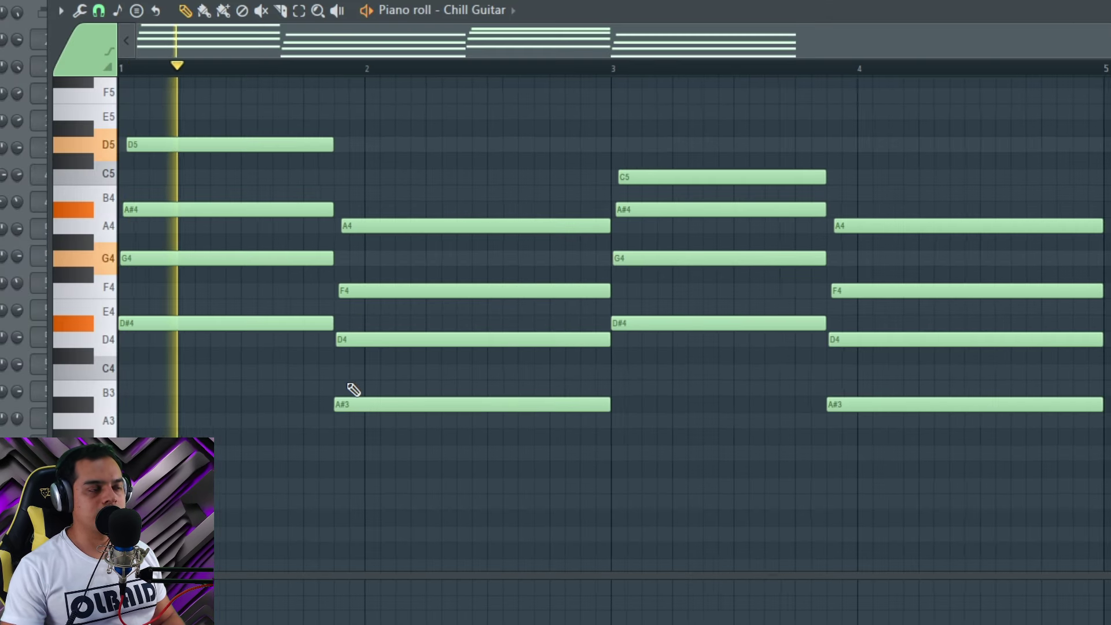
{"action": "scroll", "coordinate": [336, 408], "scroll_direction": "up", "scroll_amount": 4}
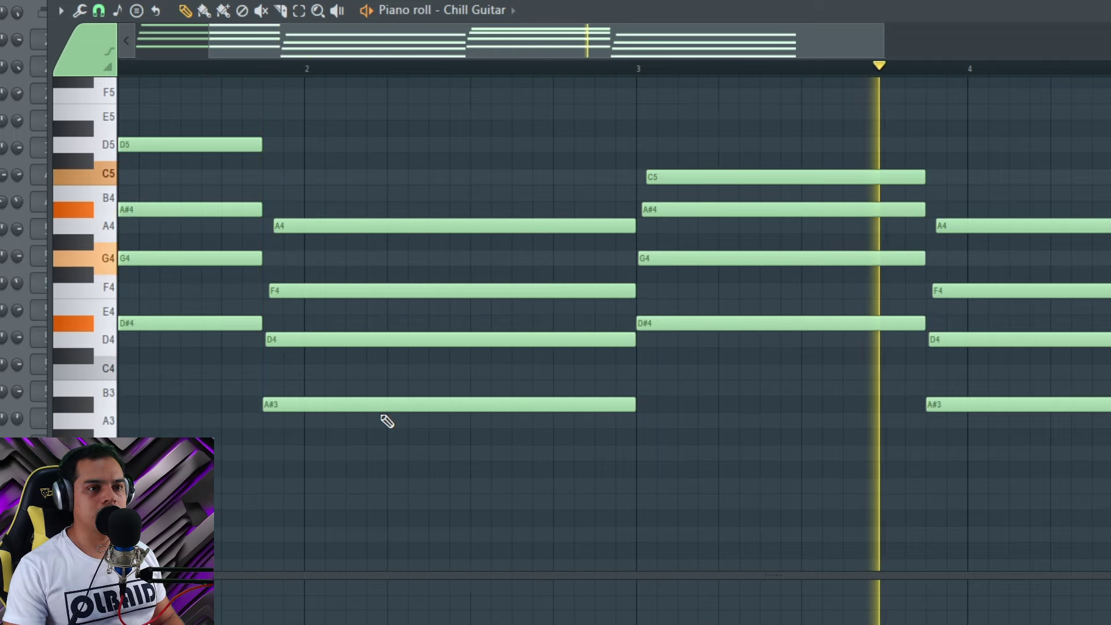
{"action": "scroll", "coordinate": [387, 421], "scroll_direction": "down", "scroll_amount": 2}
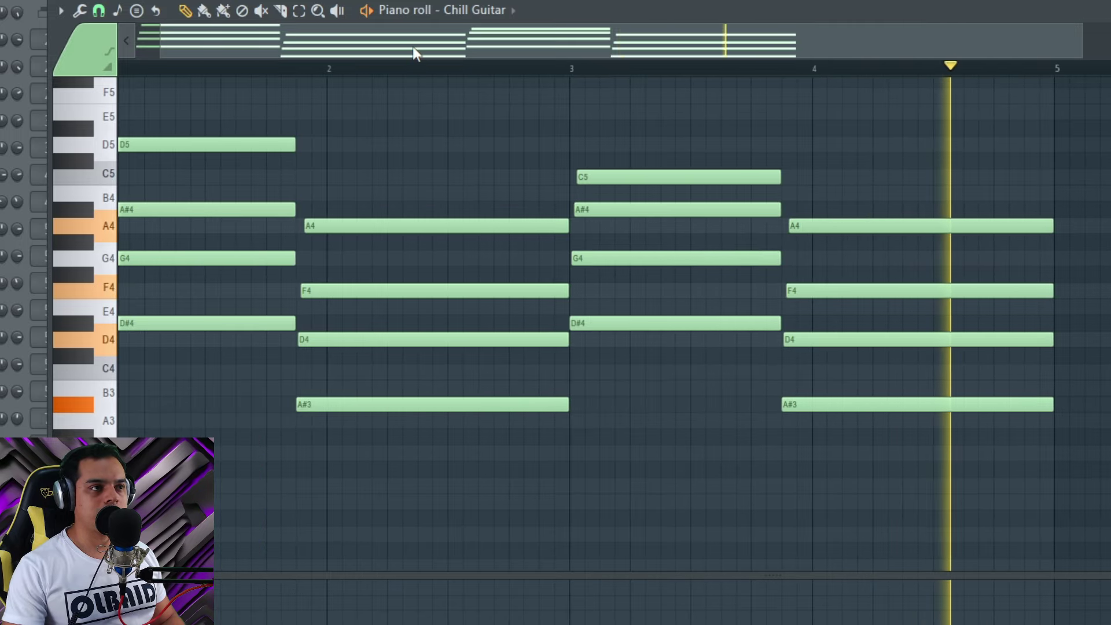
{"action": "key", "text": "space"}
{"action": "scroll", "coordinate": [167, 185], "scroll_direction": "up", "scroll_amount": 4}
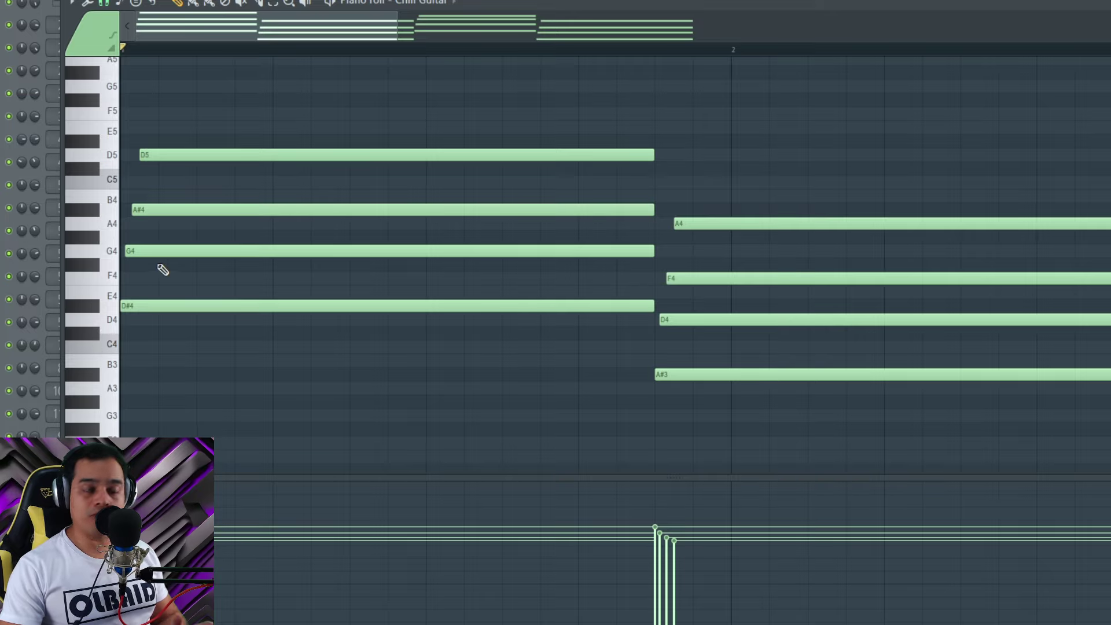
Try re-strumming the first Chill Guitar chord with a stronger start time offset, dismiss the strum, and undo the alignment of its note starts
{"action": "left_click_drag", "start_coordinate": [196, 351], "coordinate": [195, 166]}
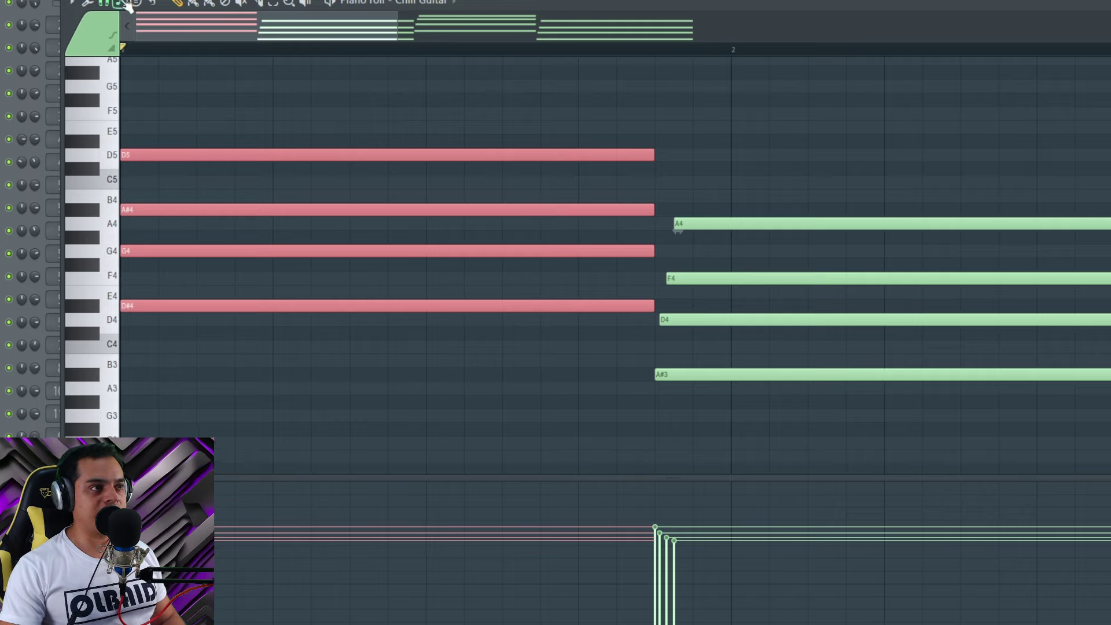
{"action": "left_click", "coordinate": [104, 4]}
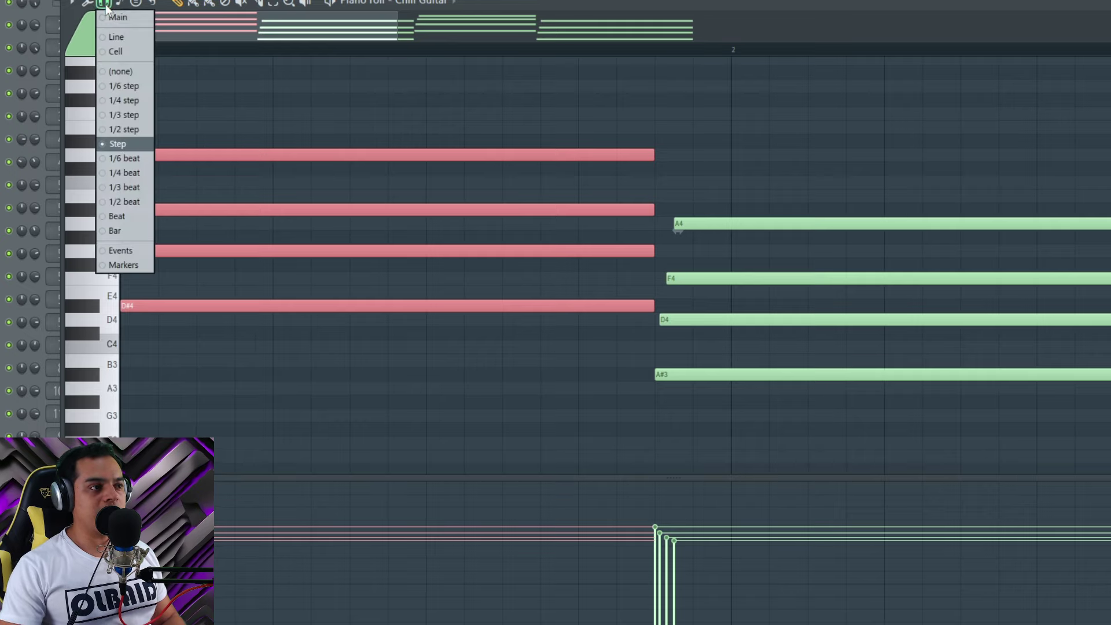
{"action": "left_click", "coordinate": [88, 3]}
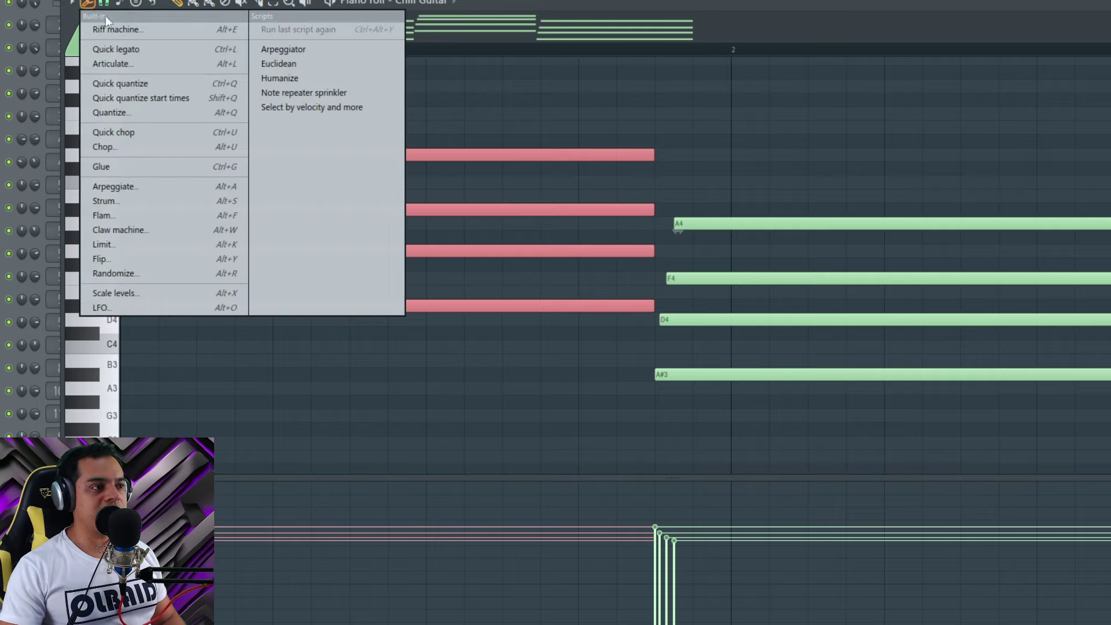
{"action": "left_click", "coordinate": [123, 202]}
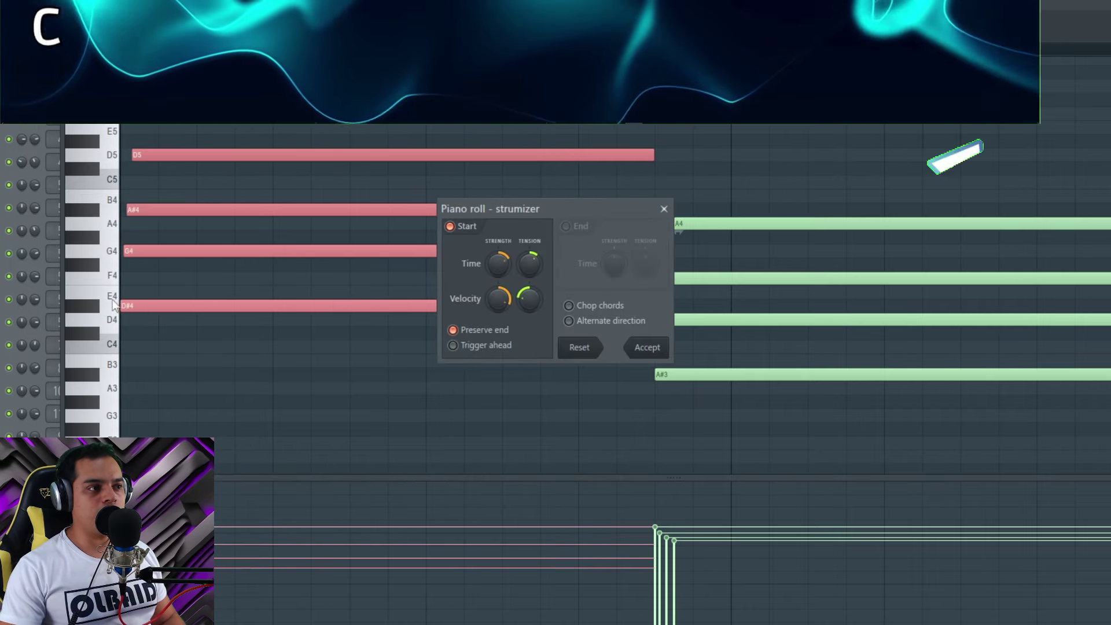
{"action": "mouse_move", "coordinate": [498, 265]}
{"action": "left_mouse_down"}
{"action": "mouse_move", "coordinate": [498, 231]}
{"action": "mouse_move", "coordinate": [498, 275]}
{"action": "left_mouse_up"}
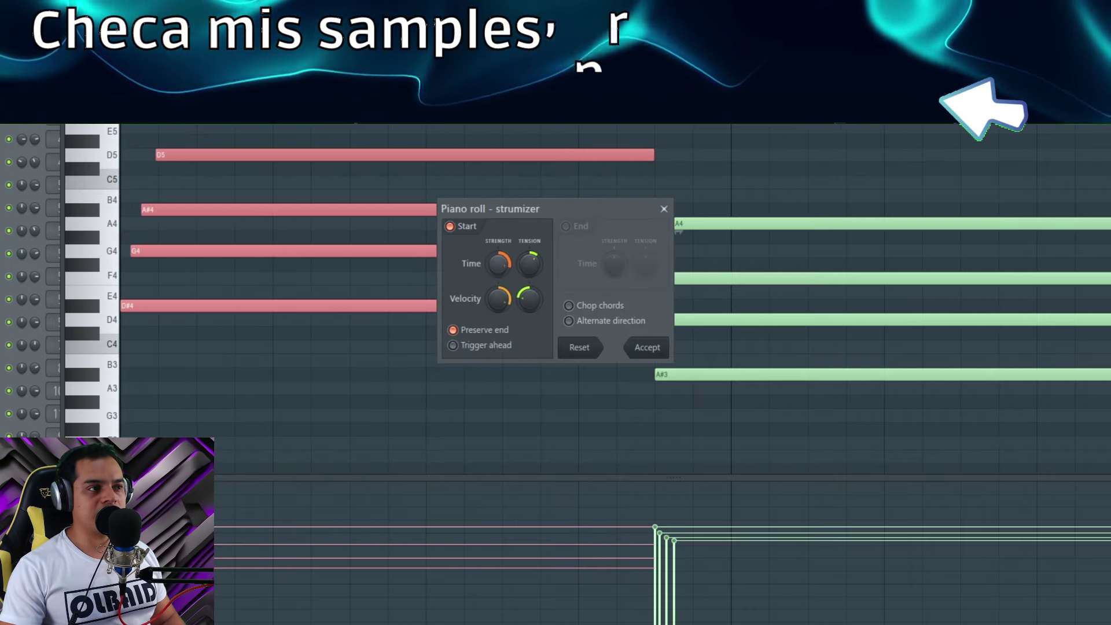
{"action": "left_click", "coordinate": [663, 208]}
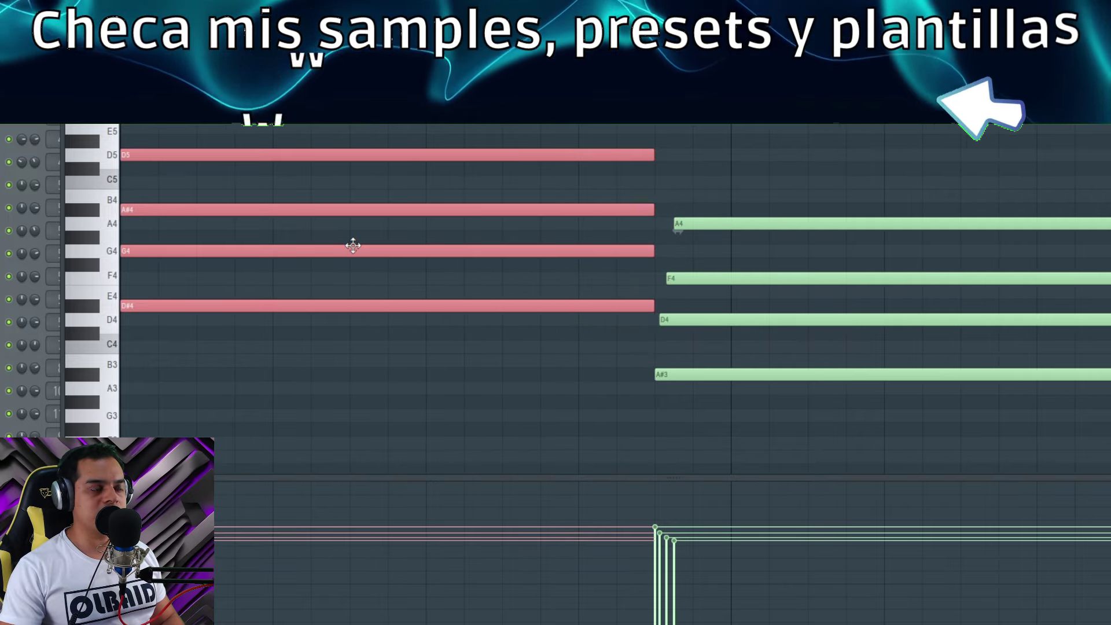
{"action": "key", "text": "ctrl+z"}
Play back the strummed first Chill Guitar chord and clear the note selection
{"action": "key", "text": "space"}
{"action": "scroll", "coordinate": [386, 399], "scroll_direction": "down", "scroll_amount": 2}
{"action": "scroll", "coordinate": [385, 399], "scroll_direction": "down", "scroll_amount": 1}
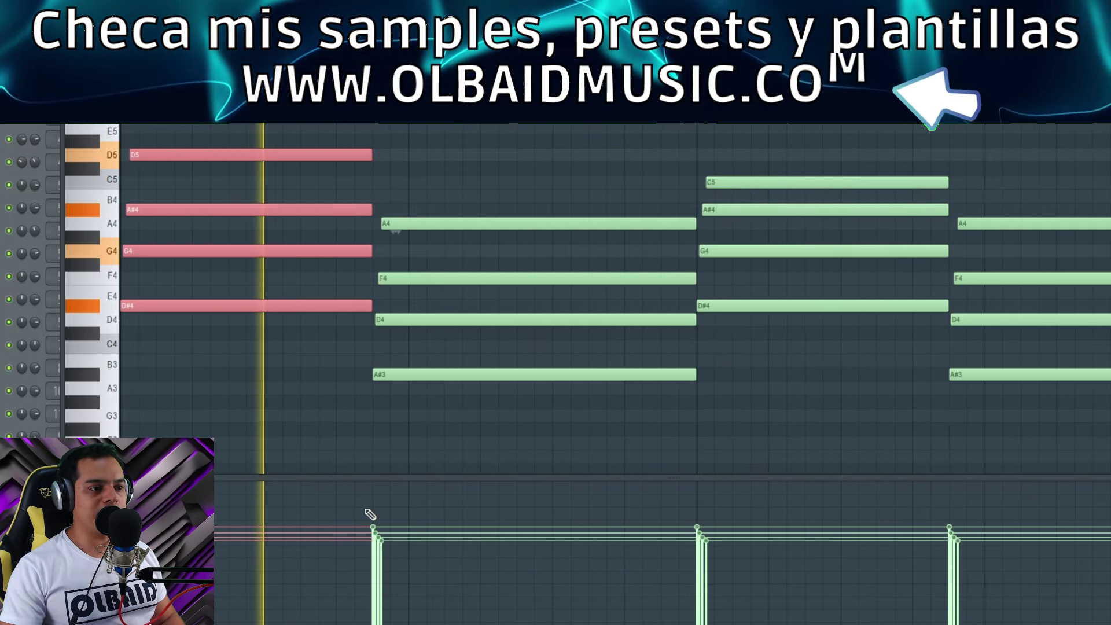
{"action": "key", "text": "space"}
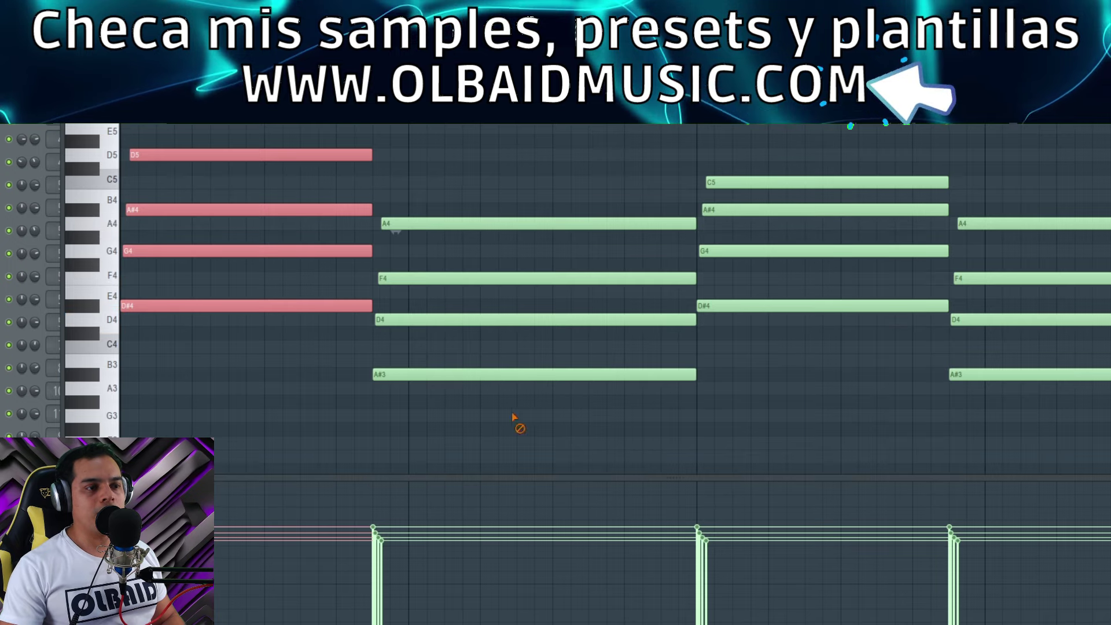
{"action": "left_click", "coordinate": [515, 419], "text": "ctrl"}
{"action": "scroll", "coordinate": [232, 27], "scroll_direction": "up", "scroll_amount": 2}
{"action": "left_click_drag", "start_coordinate": [231, 30], "coordinate": [208, 33]}
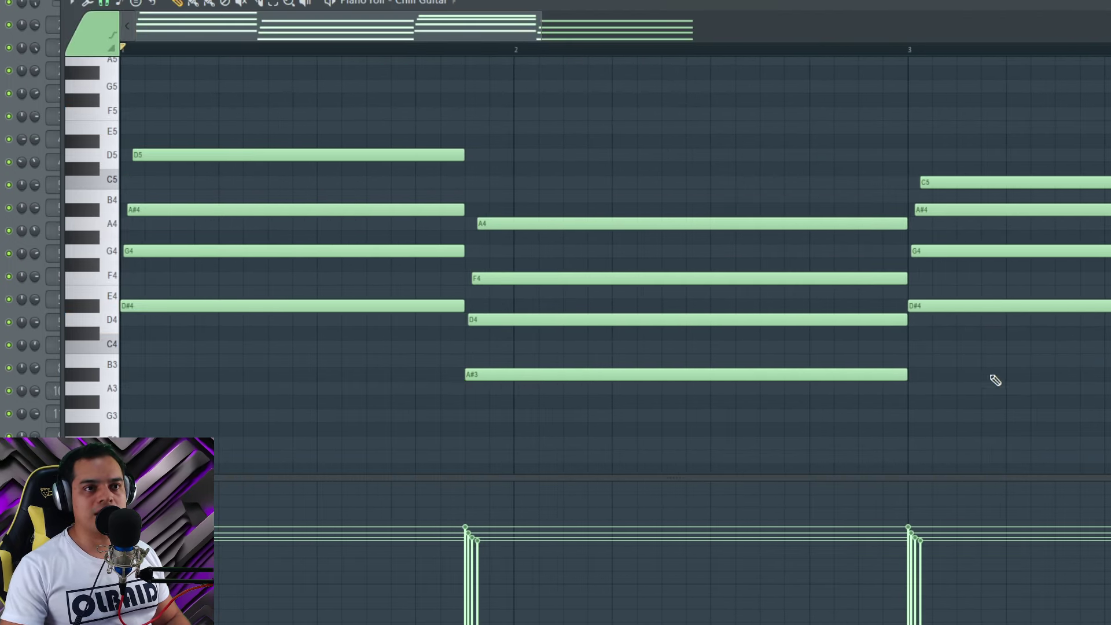
Highlight the second and fourth Chill Guitar chords, listen to the progression, and return to an overview of all four chords
{"action": "scroll", "coordinate": [903, 370], "scroll_direction": "down", "scroll_amount": 1}
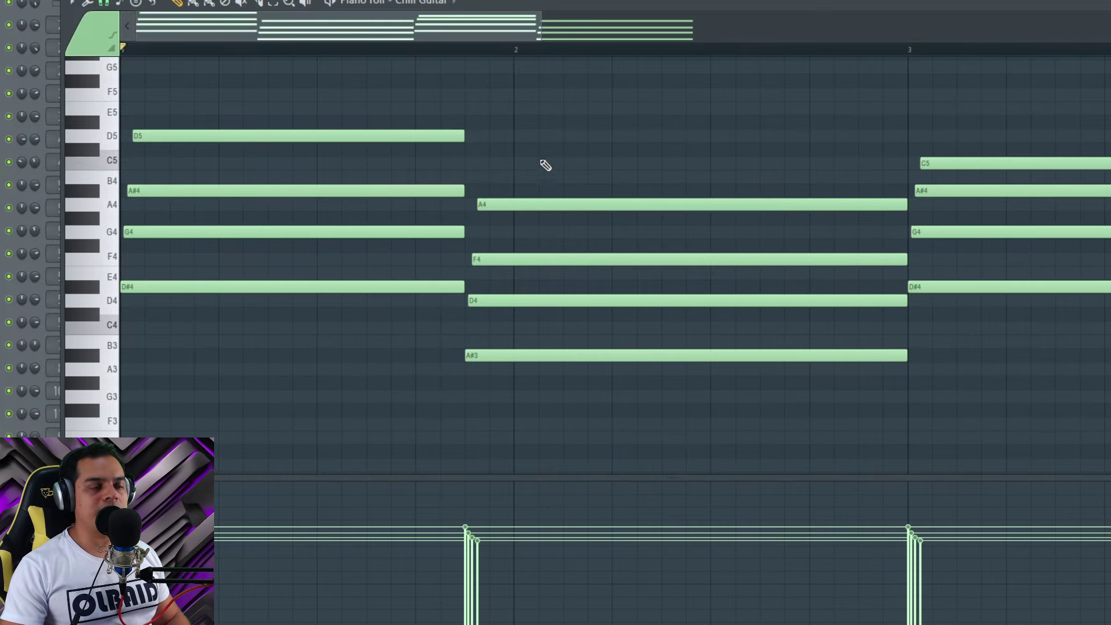
{"action": "left_click_drag", "start_coordinate": [536, 157], "coordinate": [588, 431]}
{"action": "scroll", "coordinate": [548, 400], "scroll_direction": "right", "scroll_amount": 5}
{"action": "left_click_drag", "start_coordinate": [943, 149], "coordinate": [1003, 399]}
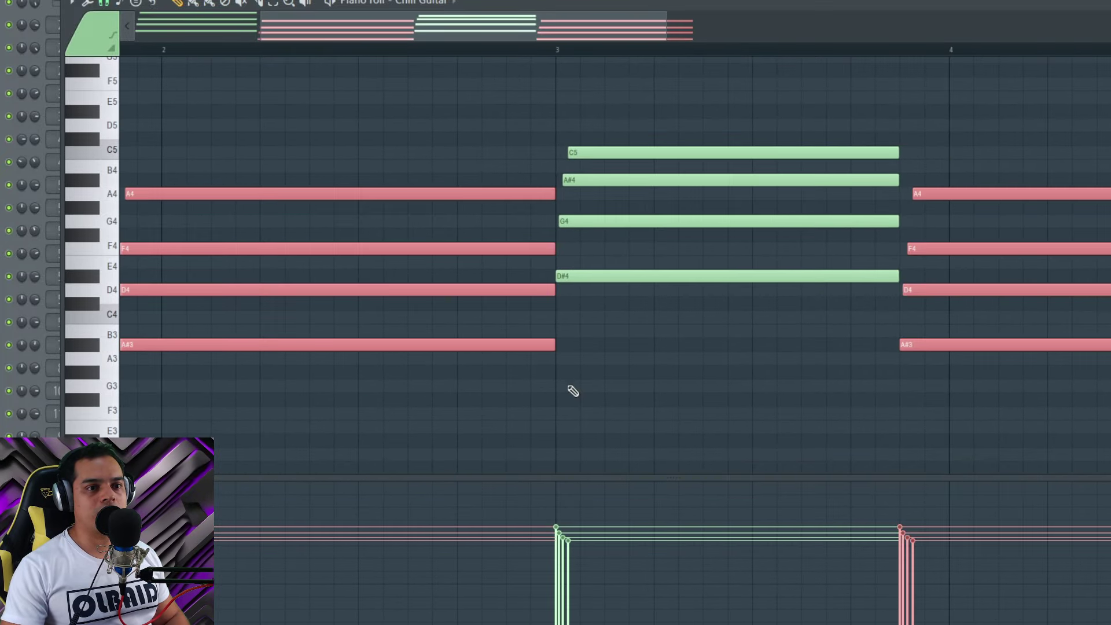
{"action": "left_click_drag", "start_coordinate": [305, 398], "coordinate": [827, 397]}
{"action": "scroll", "coordinate": [442, 171], "scroll_direction": "up", "scroll_amount": 3}
{"action": "scroll", "coordinate": [540, 196], "scroll_direction": "down", "scroll_amount": 4}
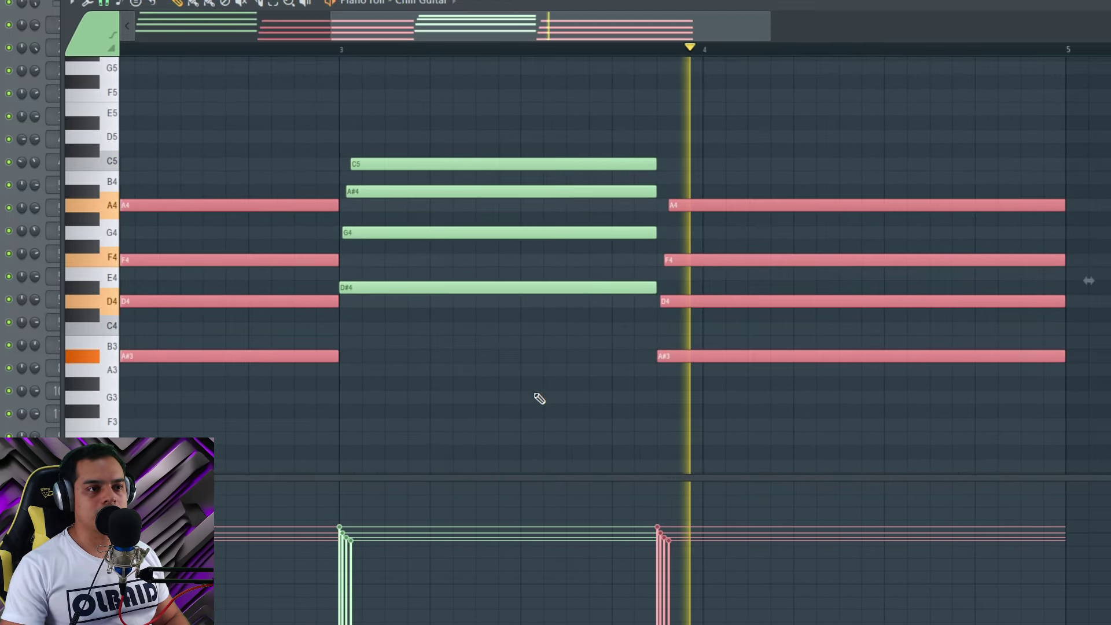
{"action": "scroll", "coordinate": [543, 397], "scroll_direction": "down", "scroll_amount": 2}
{"action": "left_click_drag", "start_coordinate": [461, 21], "coordinate": [245, 38]}
{"action": "scroll", "coordinate": [496, 187], "scroll_direction": "down", "scroll_amount": 1}
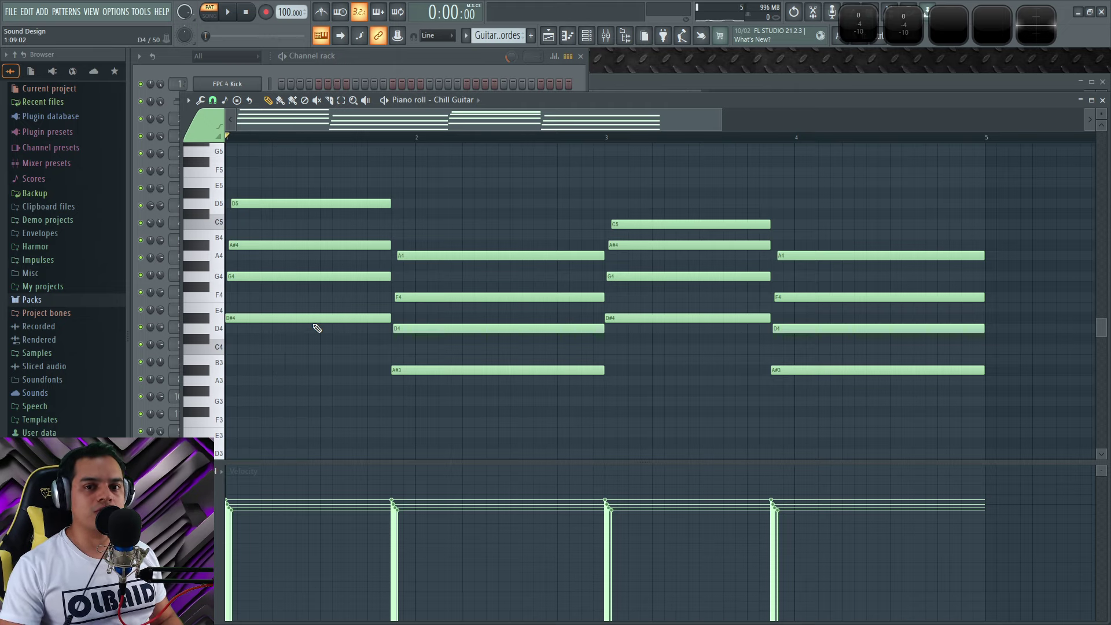
Play the arrangement from the Cambio marker at bar 9 with the Bajo, Guitarra Mute and Guitarra Acordes tracks
{"action": "scroll", "coordinate": [312, 324], "scroll_direction": "up", "scroll_amount": 1}
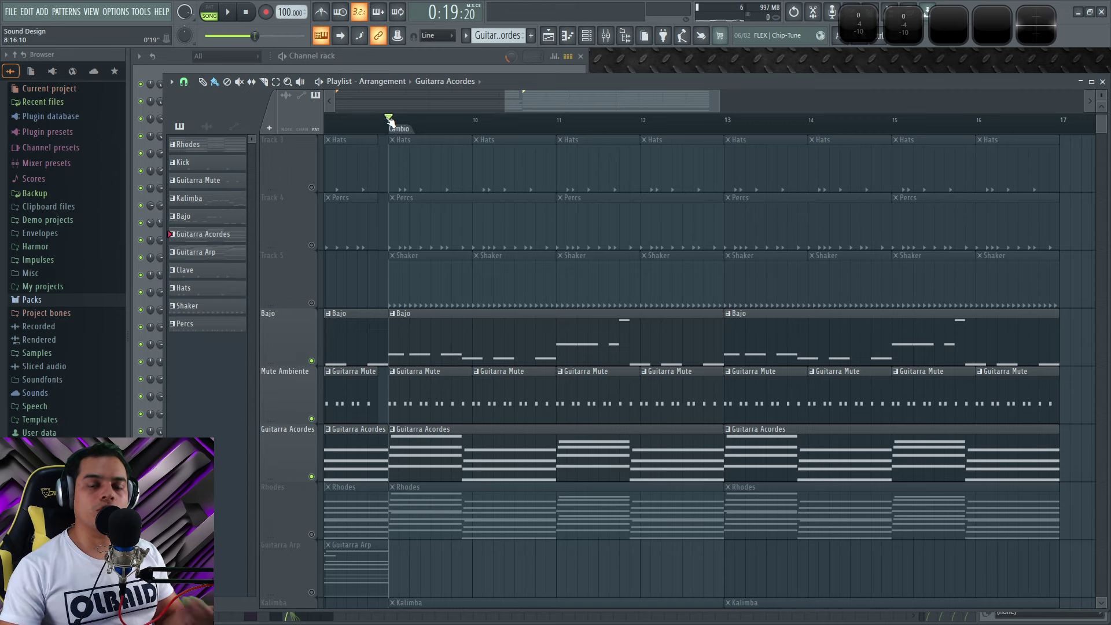
{"action": "key", "text": "space"}
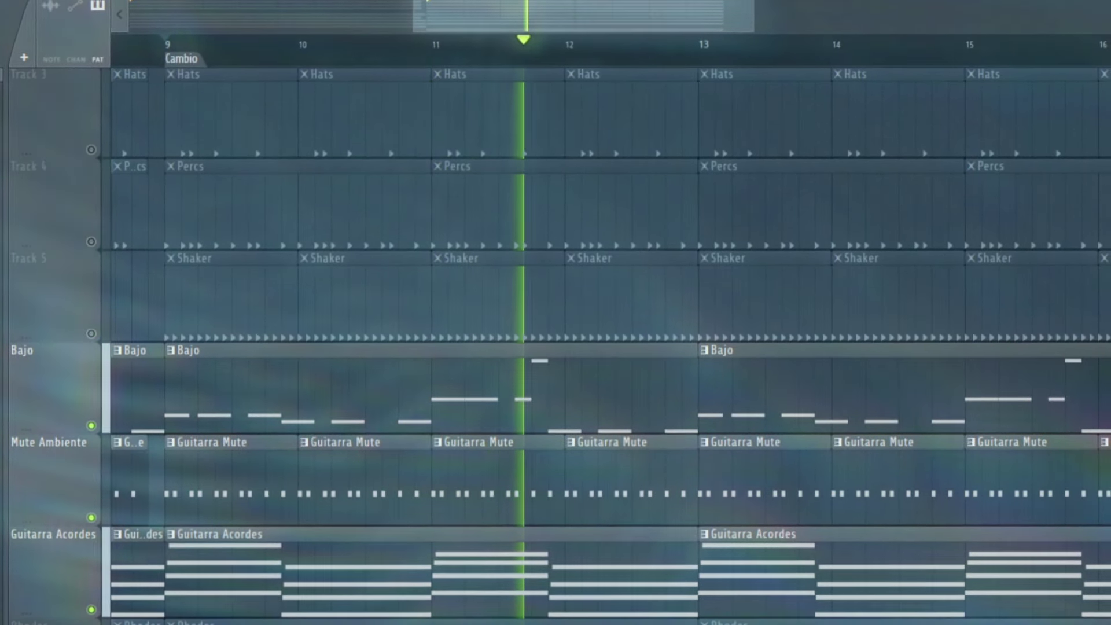
{"action": "scroll", "coordinate": [556, 347], "scroll_direction": "up", "scroll_amount": 1}
{"action": "scroll", "coordinate": [555, 347], "scroll_direction": "right", "scroll_amount": 1}
{"action": "scroll", "coordinate": [556, 347], "scroll_direction": "down", "scroll_amount": 1}
{"action": "scroll", "coordinate": [555, 347], "scroll_direction": "left", "scroll_amount": 1}
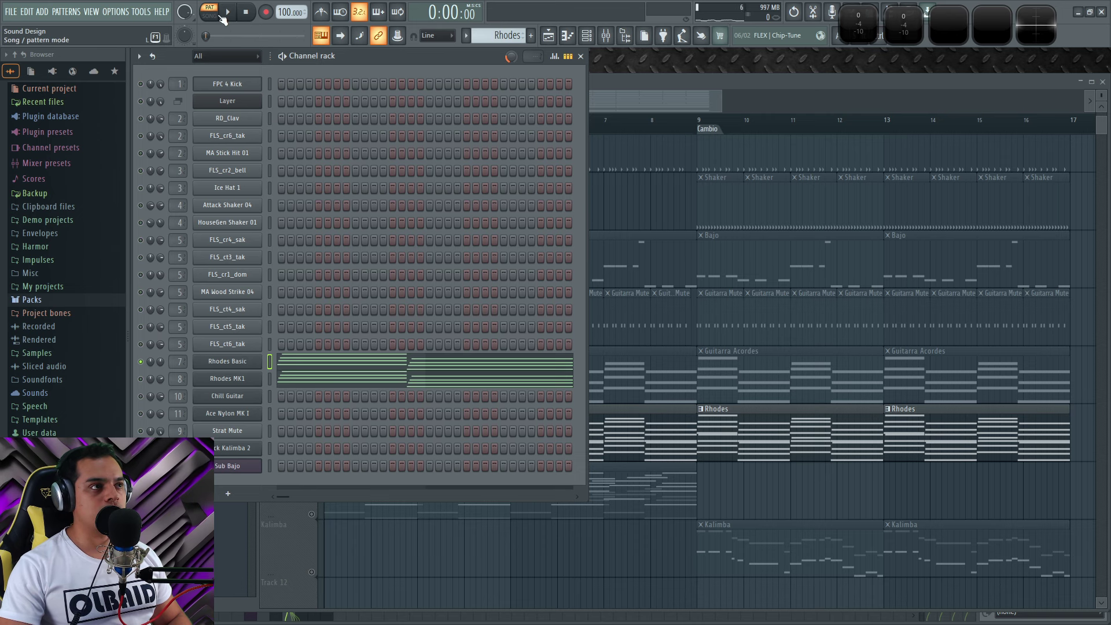
Play the Rhodes pattern and open the FLEX instruments of the Rhodes Basic and Rhodes MK1 channels to check their presets
{"action": "key", "text": "space"}
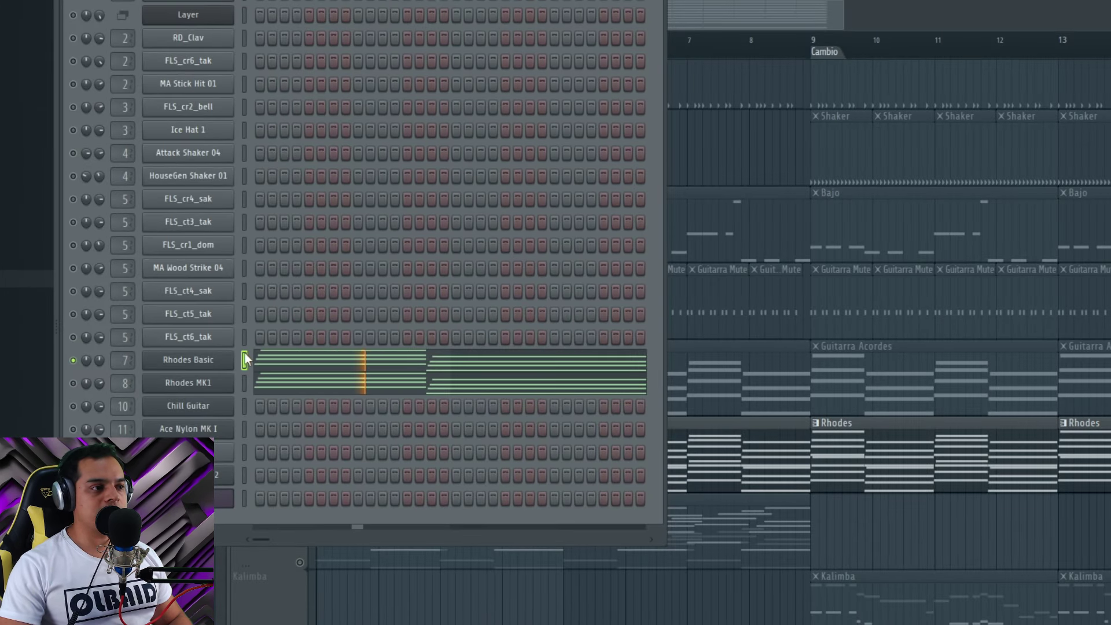
{"action": "left_click", "coordinate": [212, 366]}
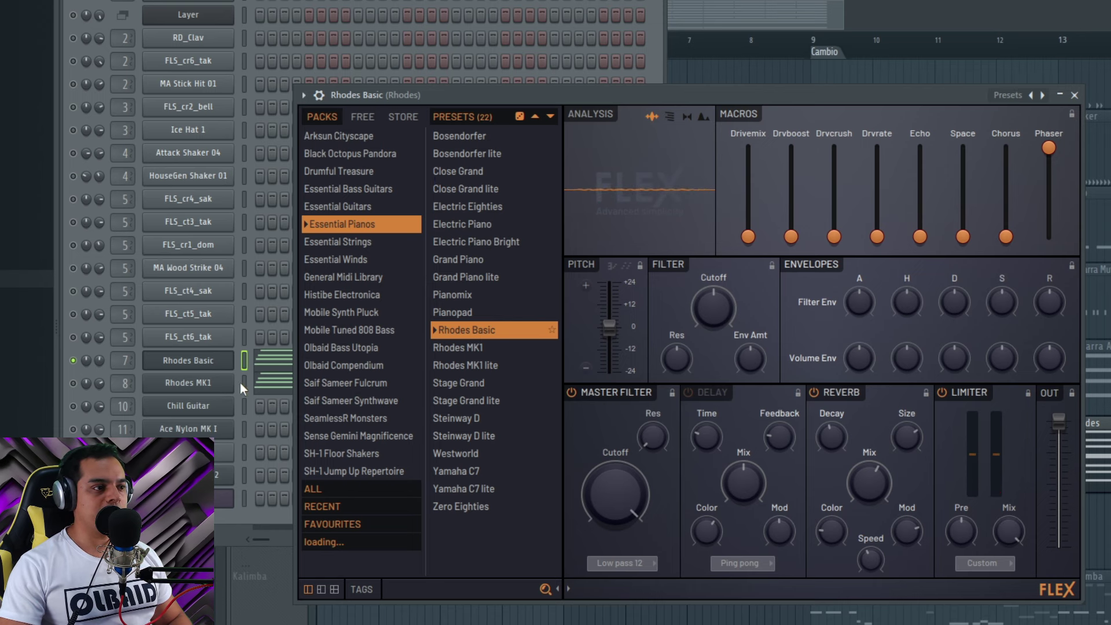
{"action": "left_click", "coordinate": [215, 384]}
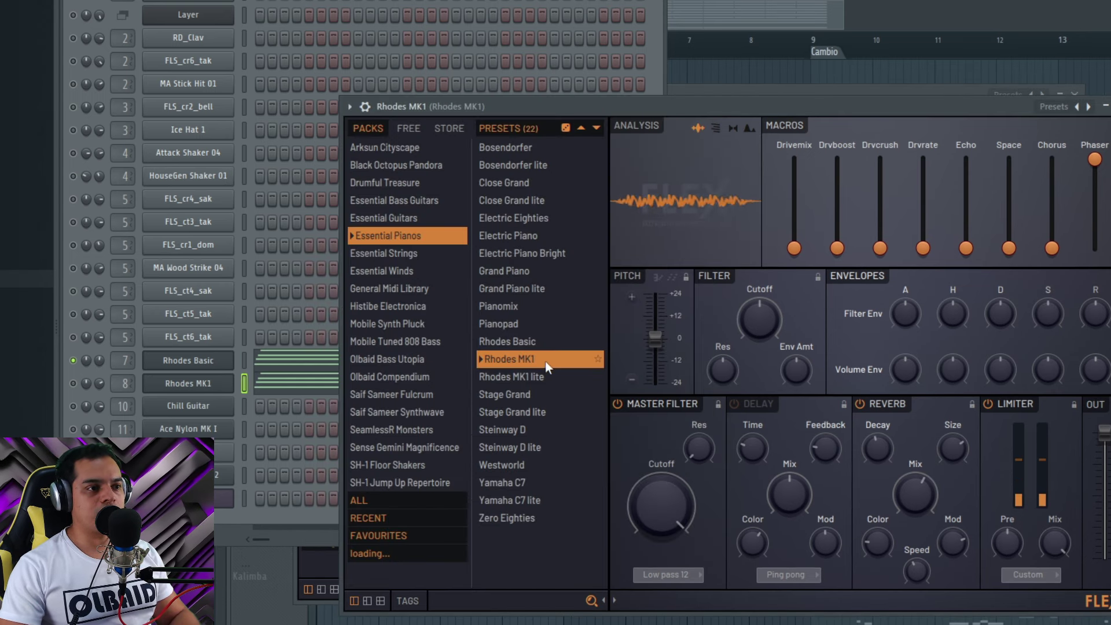
Unmute the Rhodes MK1 channel to audition it layered with Rhodes Basic, and restart the pattern playback
{"action": "left_click", "coordinate": [74, 384]}
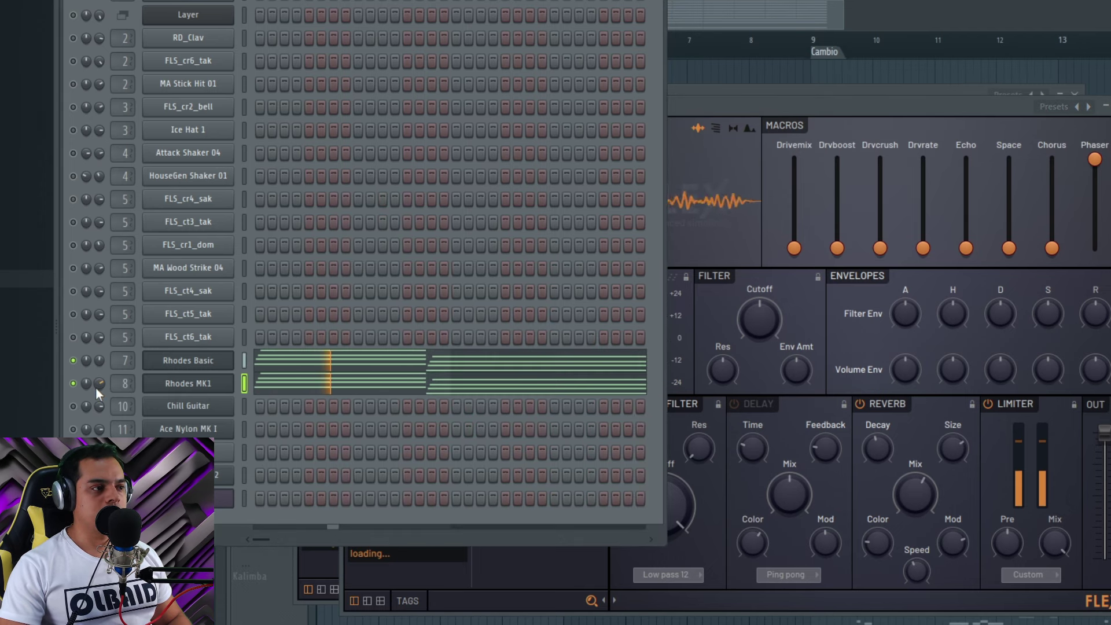
{"action": "key", "text": "space"}
{"action": "key", "text": "space"}
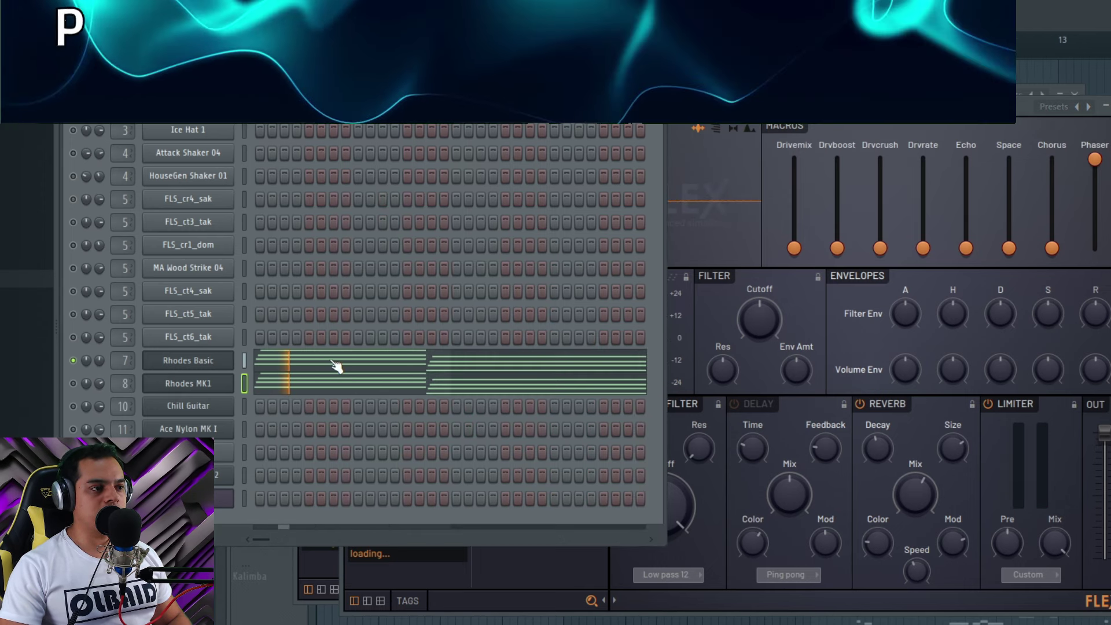
Solo the Rhodes MK1 channel to audition it alone, and unmute Rhodes Basic to hear both layered
{"action": "key", "text": "space"}
{"action": "right_click", "coordinate": [73, 384]}
{"action": "key", "text": "space"}
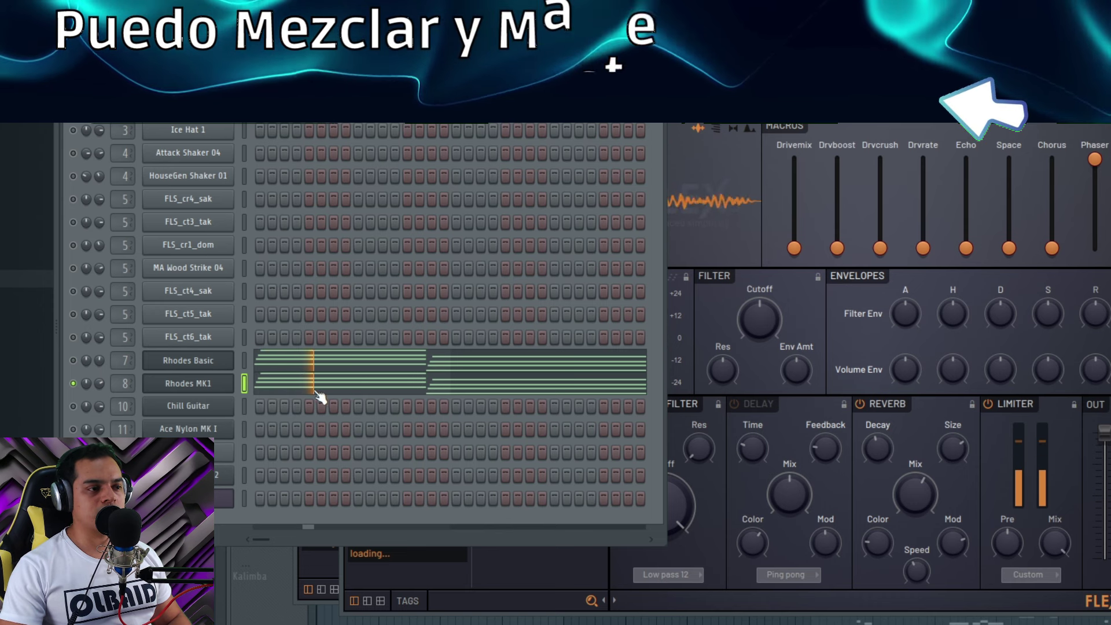
{"action": "left_click", "coordinate": [73, 360]}
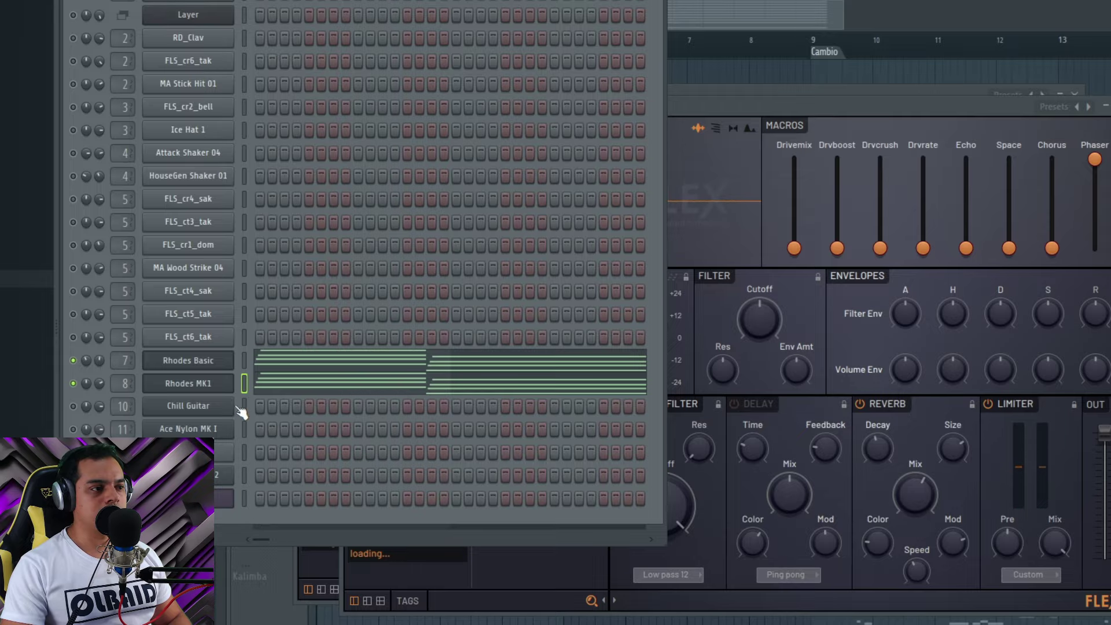
Open the FLEX instruments of the Chill Guitar channel and the Guitarra Arp pattern's Ace Nylon MK I channel to check their presets
{"action": "left_click", "coordinate": [205, 412]}
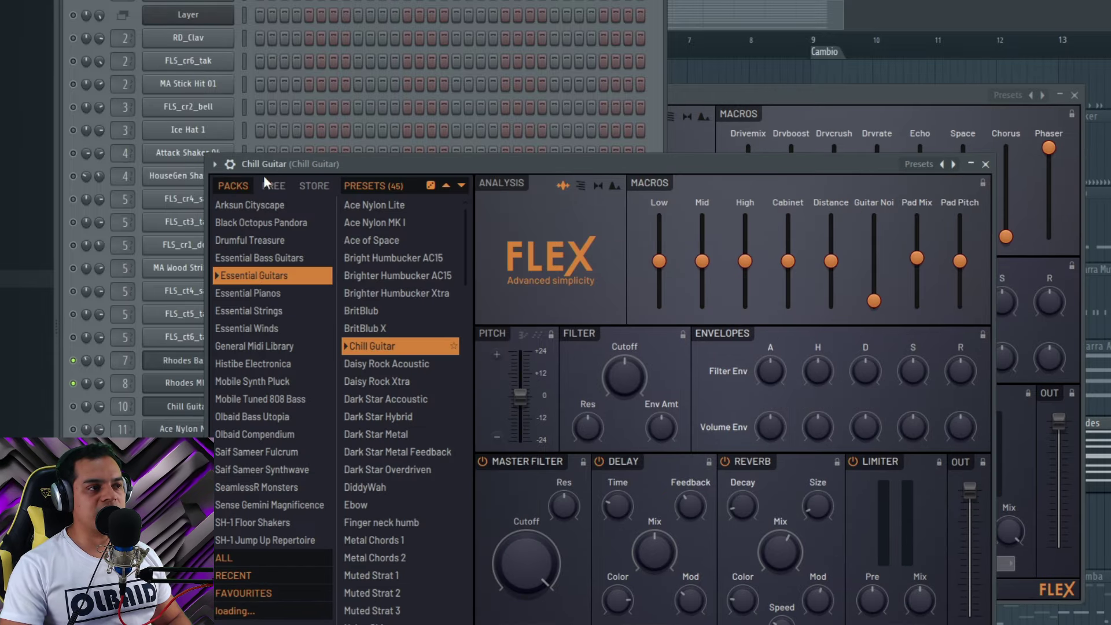
{"action": "left_click_drag", "start_coordinate": [362, 159], "coordinate": [384, 136]}
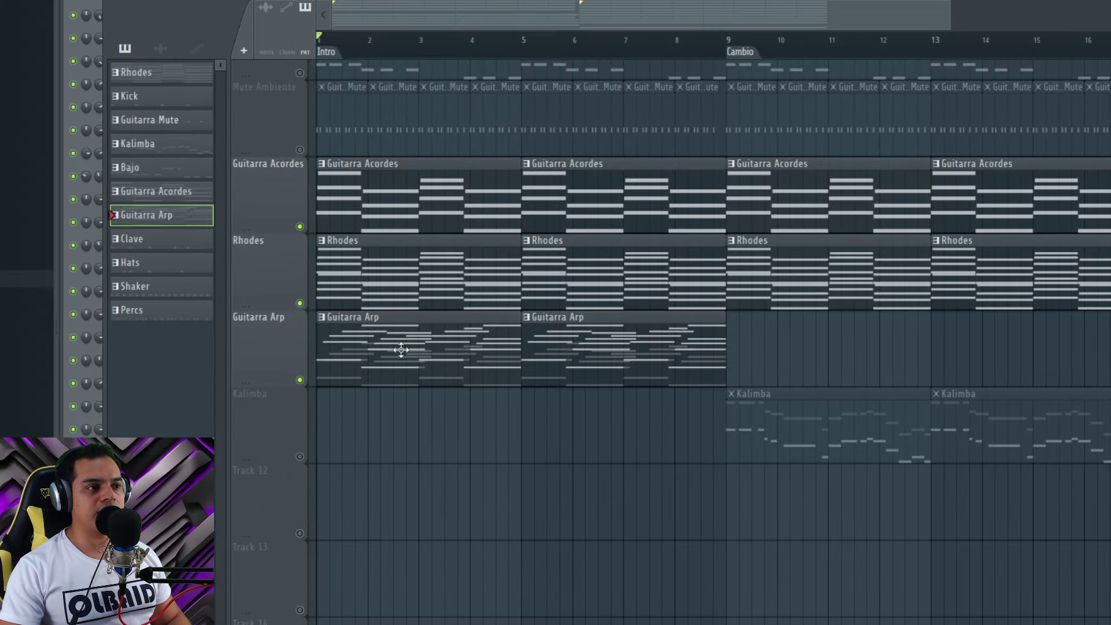
{"action": "key", "text": "F6"}
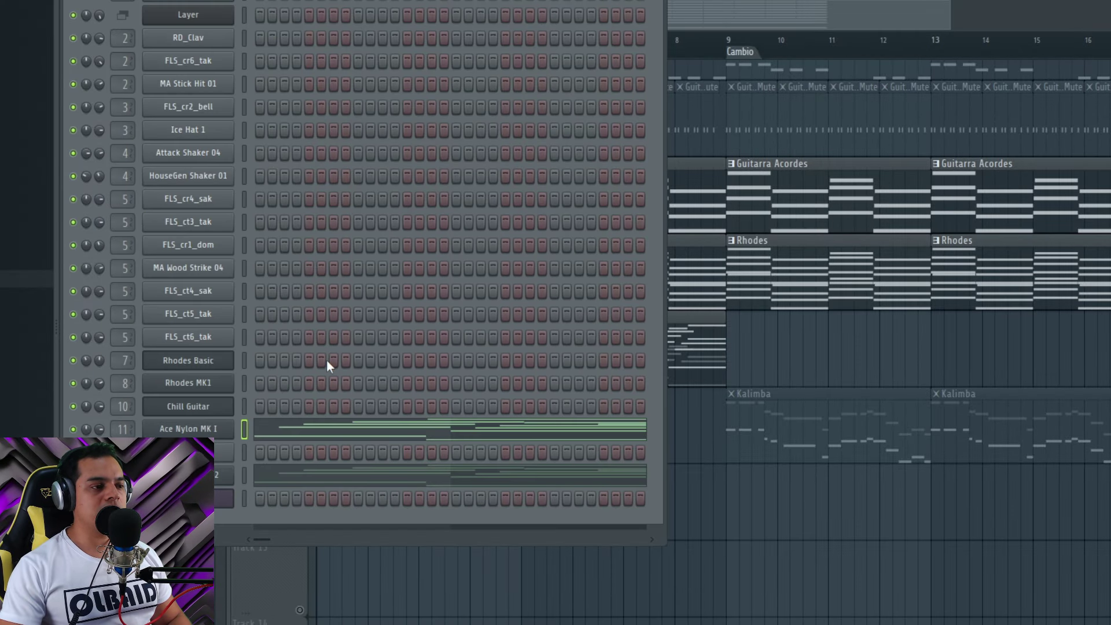
{"action": "left_click", "coordinate": [207, 431]}
{"action": "left_click_drag", "start_coordinate": [623, 87], "coordinate": [590, 84]}
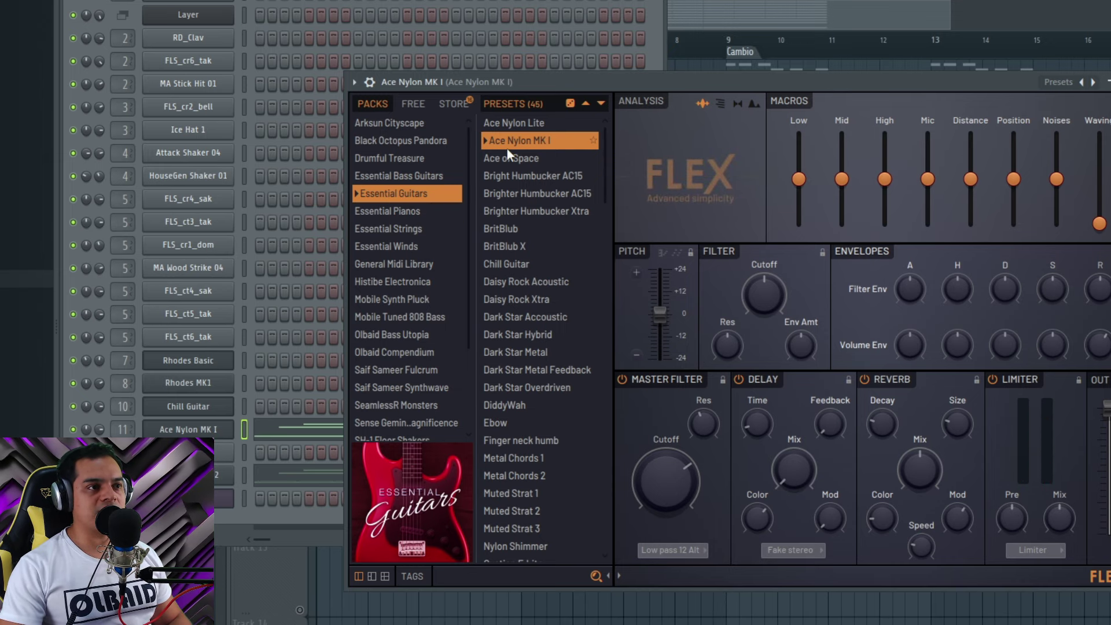
{"action": "key", "text": "Escape"}
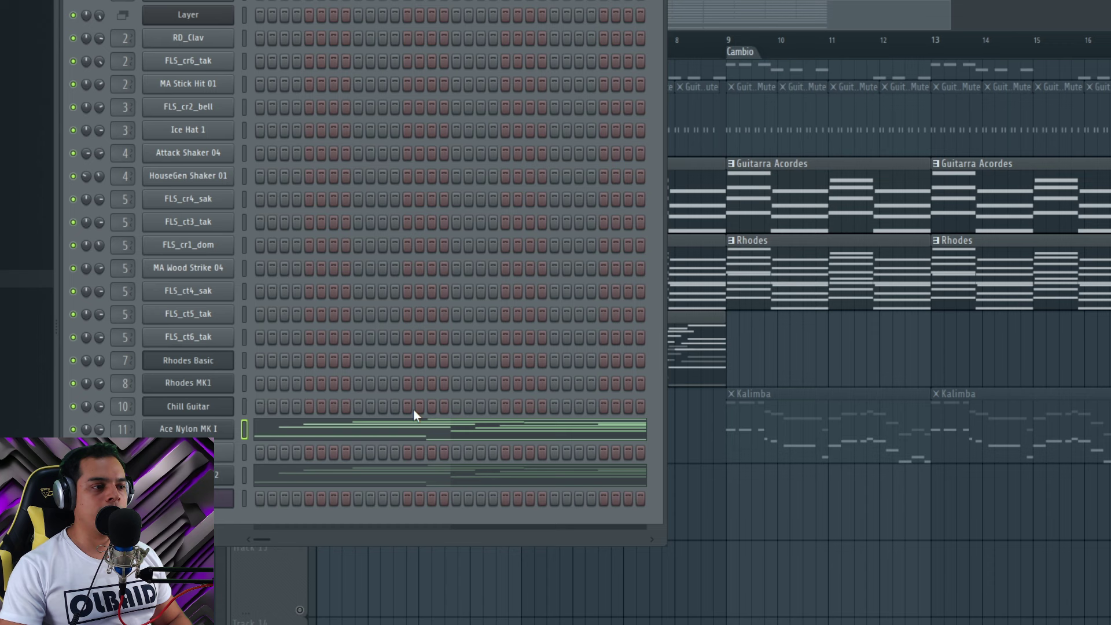
Open the Ace Nylon MK I notes in the piano roll and follow the four-bar arpeggio during playback
{"action": "left_click", "coordinate": [299, 433]}
{"action": "scroll", "coordinate": [265, 314], "scroll_direction": "up", "scroll_amount": 3}
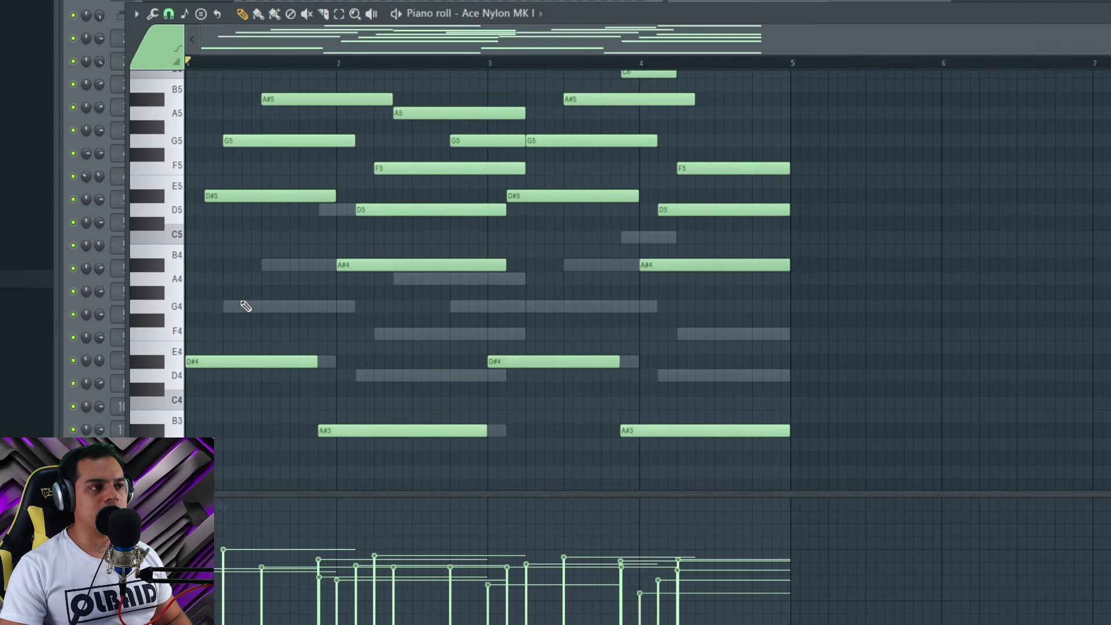
{"action": "scroll", "coordinate": [246, 306], "scroll_direction": "up", "scroll_amount": 3}
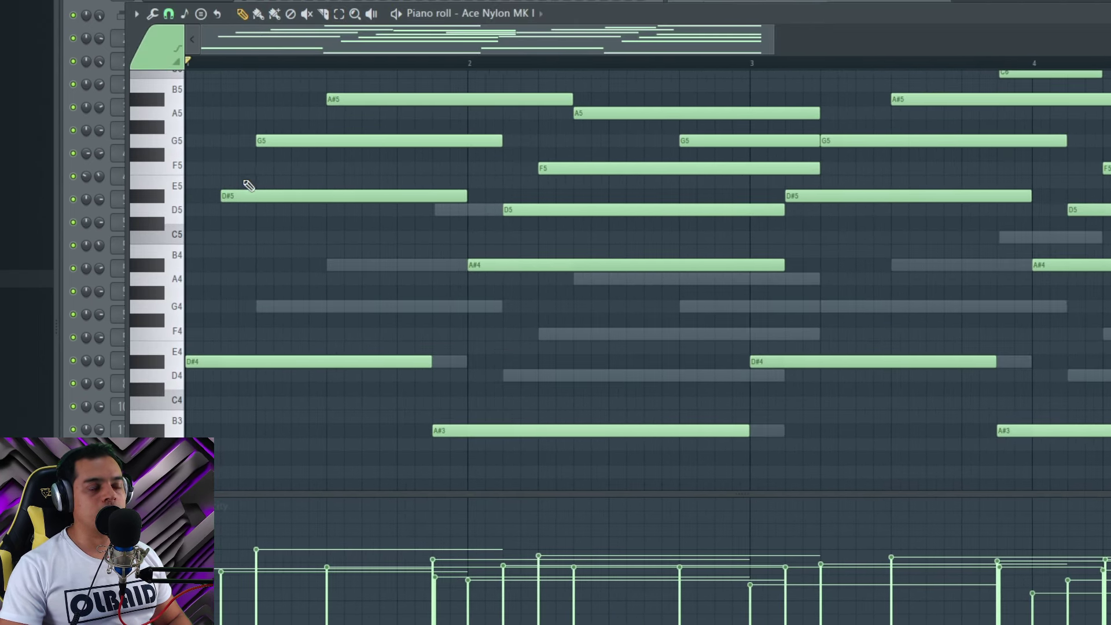
{"action": "scroll", "coordinate": [306, 260], "scroll_direction": "up", "scroll_amount": 3}
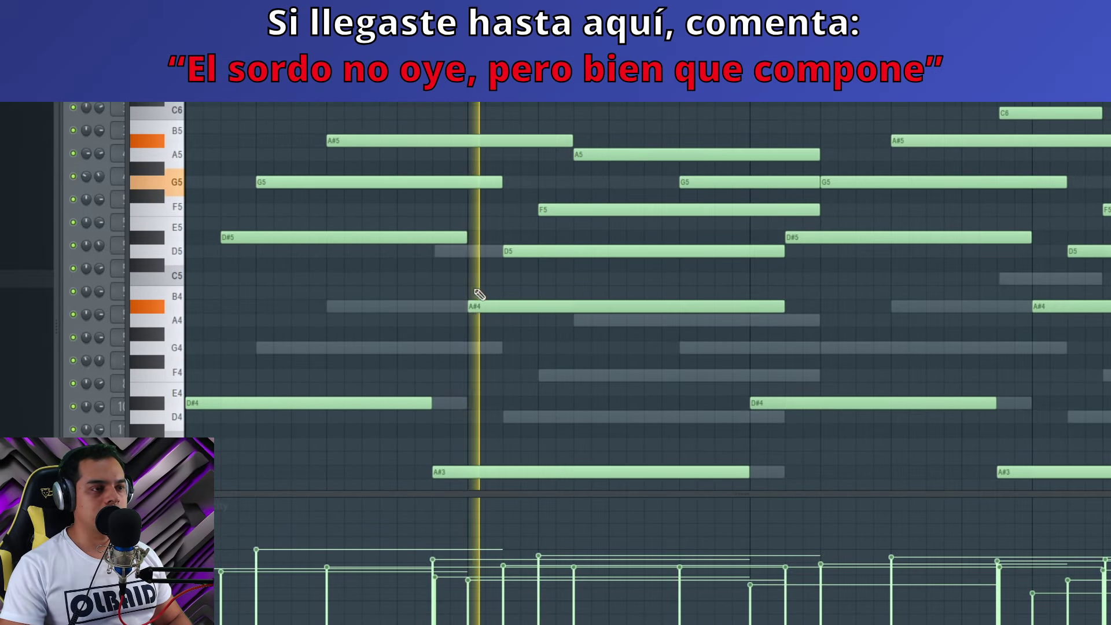
{"action": "left_click_drag", "start_coordinate": [583, 373], "coordinate": [516, 313]}
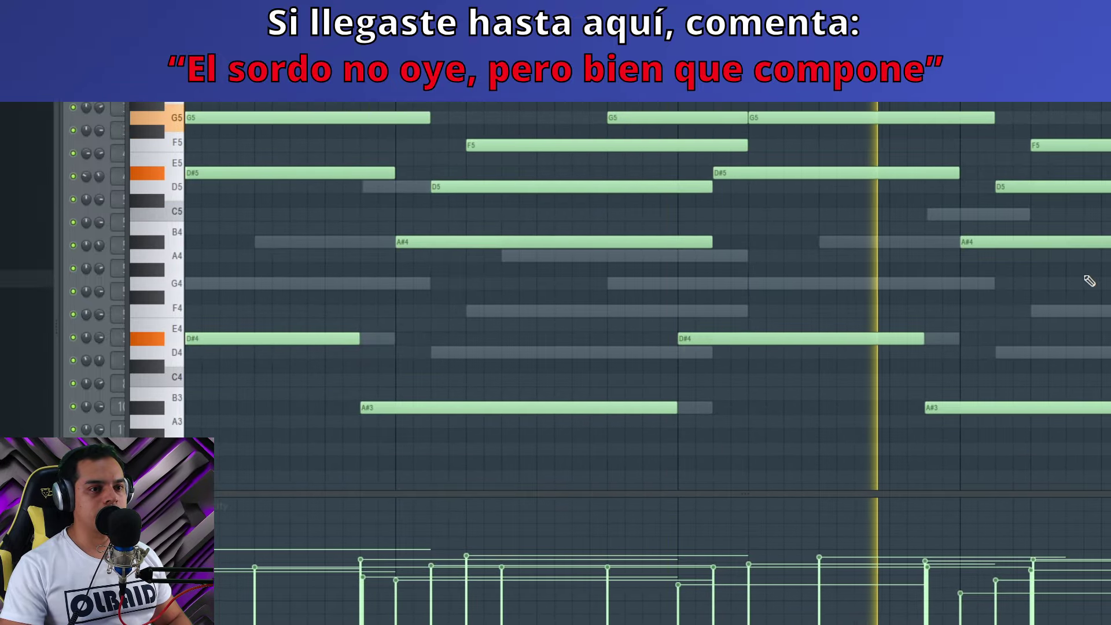
{"action": "left_click_drag", "start_coordinate": [1088, 271], "coordinate": [797, 405]}
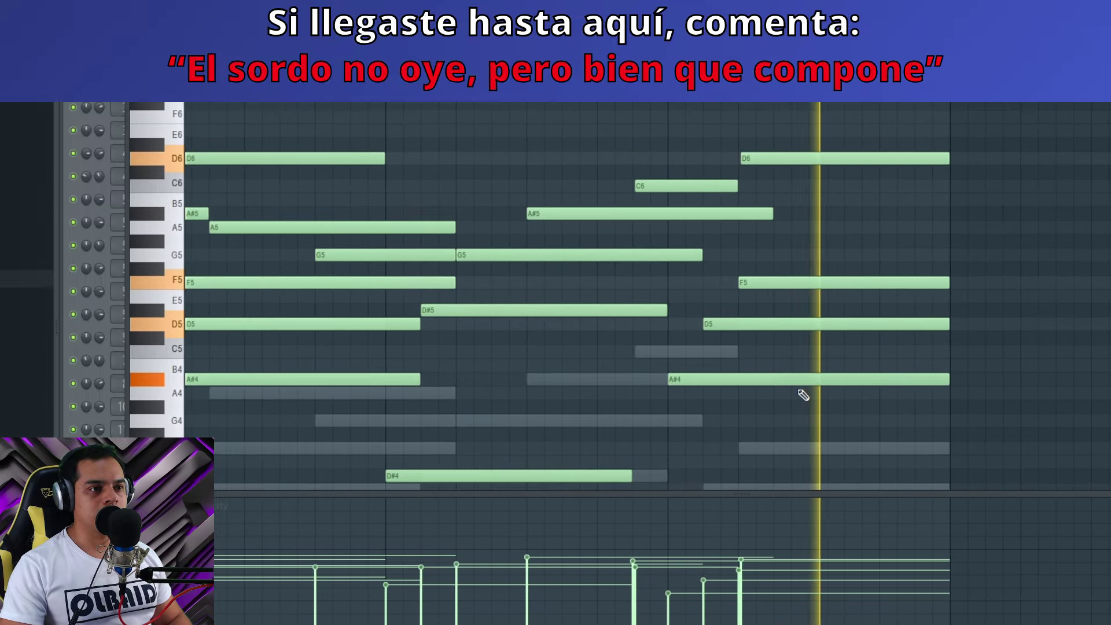
{"action": "scroll", "coordinate": [801, 392], "scroll_direction": "down", "scroll_amount": 3, "text": "ctrl"}
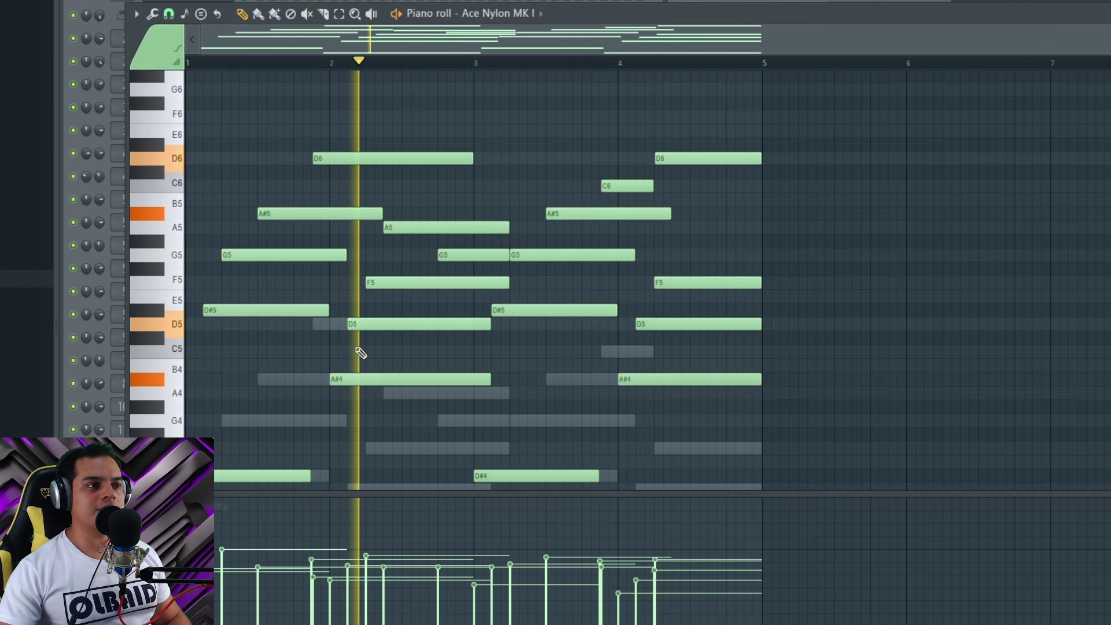
{"action": "scroll", "coordinate": [449, 231], "scroll_direction": "down", "scroll_amount": 3}
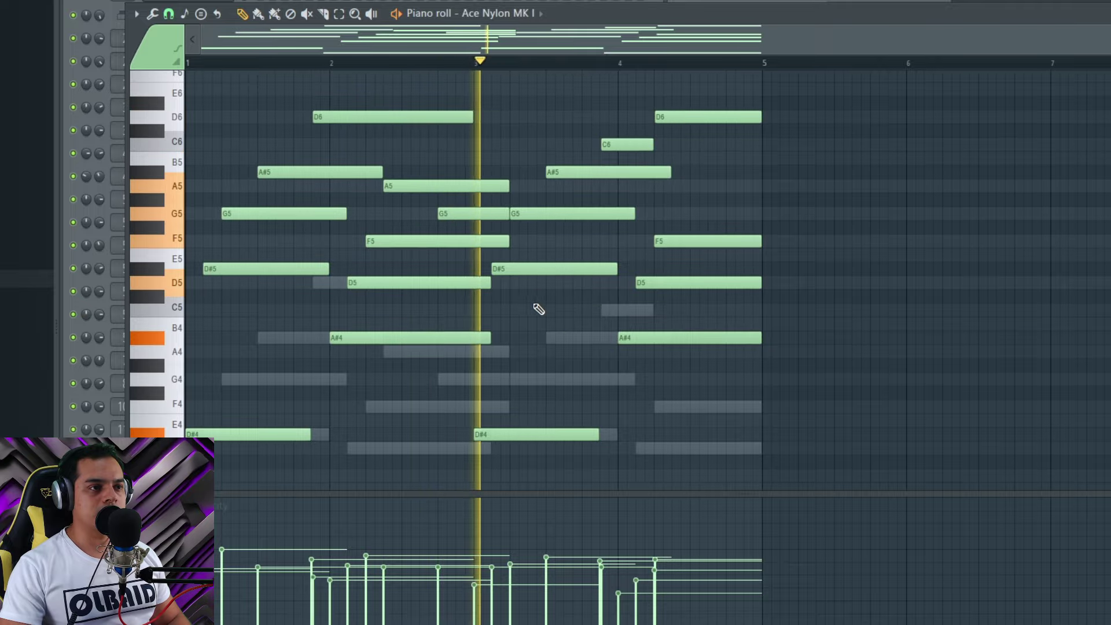
{"action": "scroll", "coordinate": [669, 161], "scroll_direction": "up", "scroll_amount": 2, "text": "ctrl"}
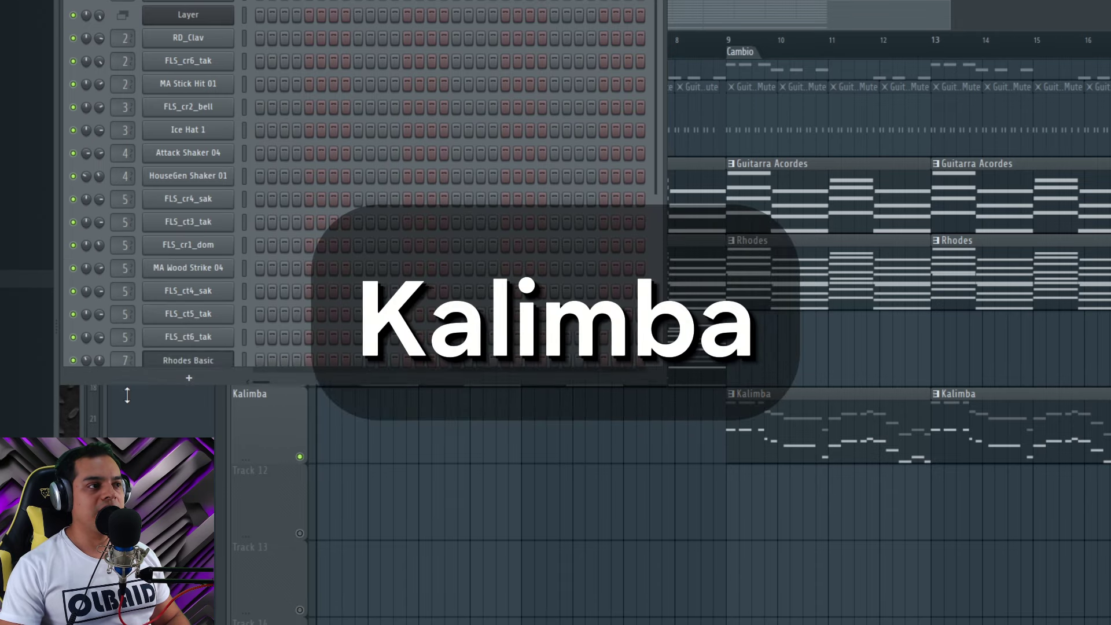
Open the Pluck Kalimba 2 channel's synth and place its window clear of the channel names
{"action": "left_click", "coordinate": [188, 475]}
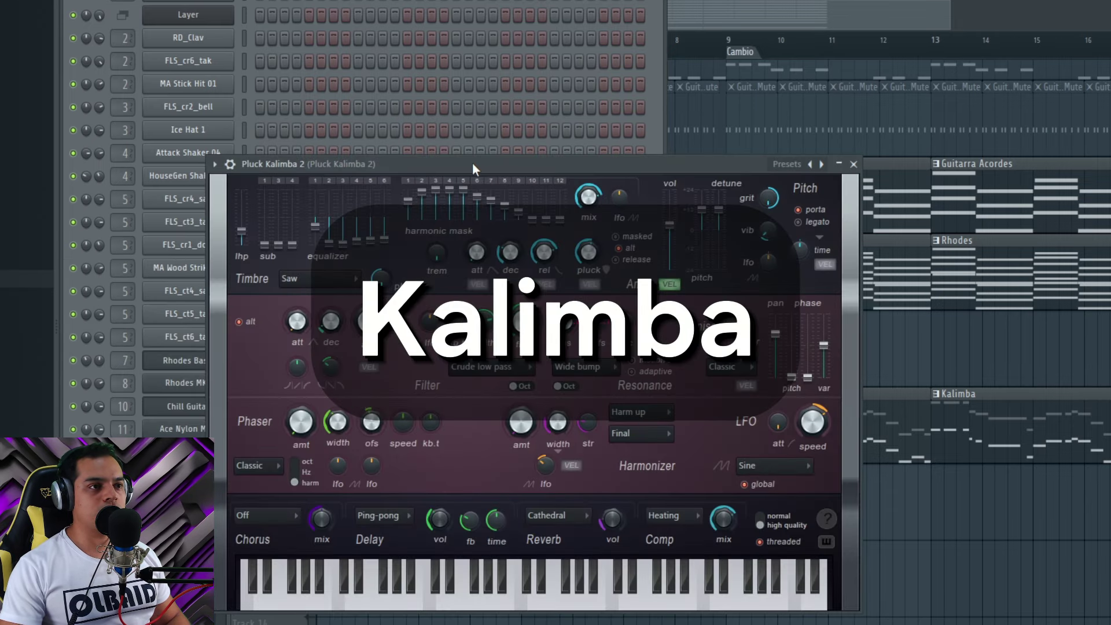
{"action": "left_click_drag", "start_coordinate": [472, 167], "coordinate": [612, 126]}
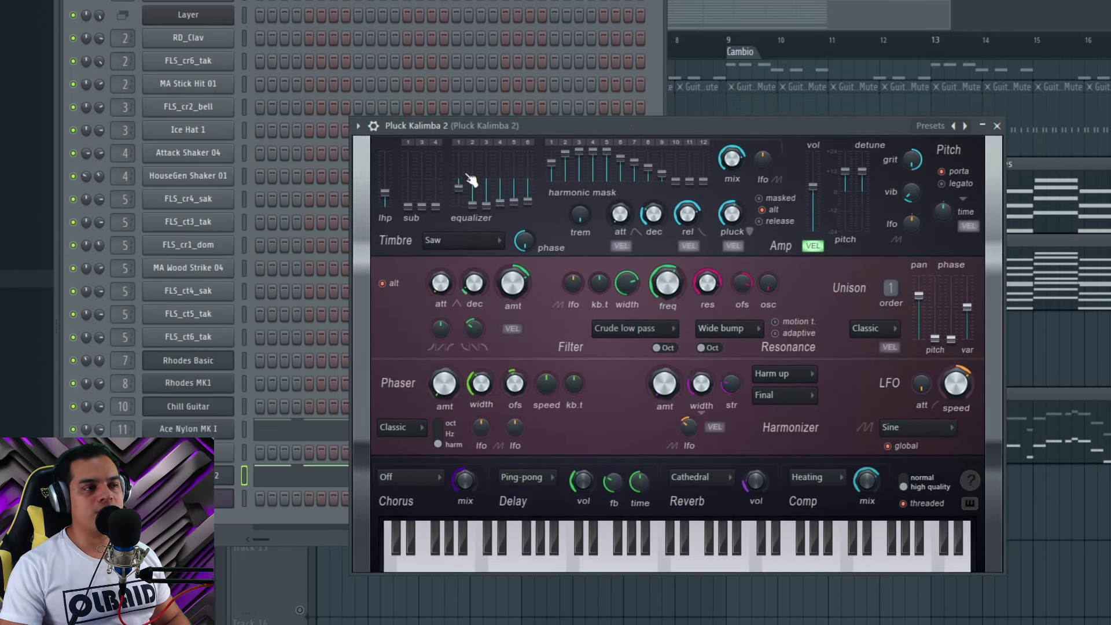
{"action": "left_click_drag", "start_coordinate": [539, 126], "coordinate": [517, 129]}
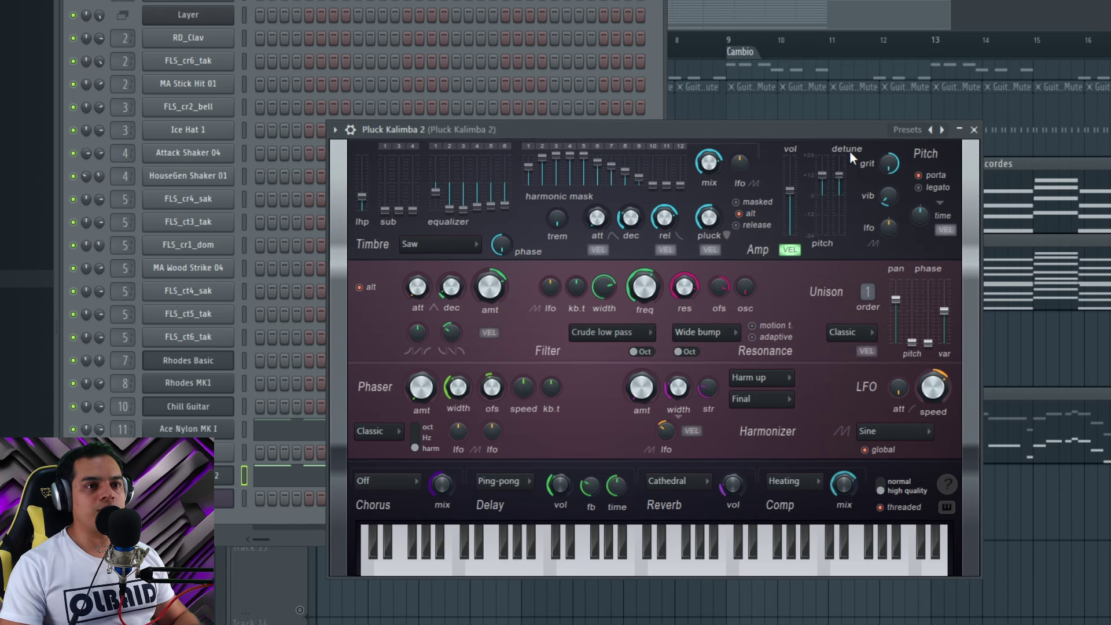
Look through the kalimba synth's preset list with the X Olbaid categories, sound a test note, and close the synth
{"action": "left_click", "coordinate": [943, 130]}
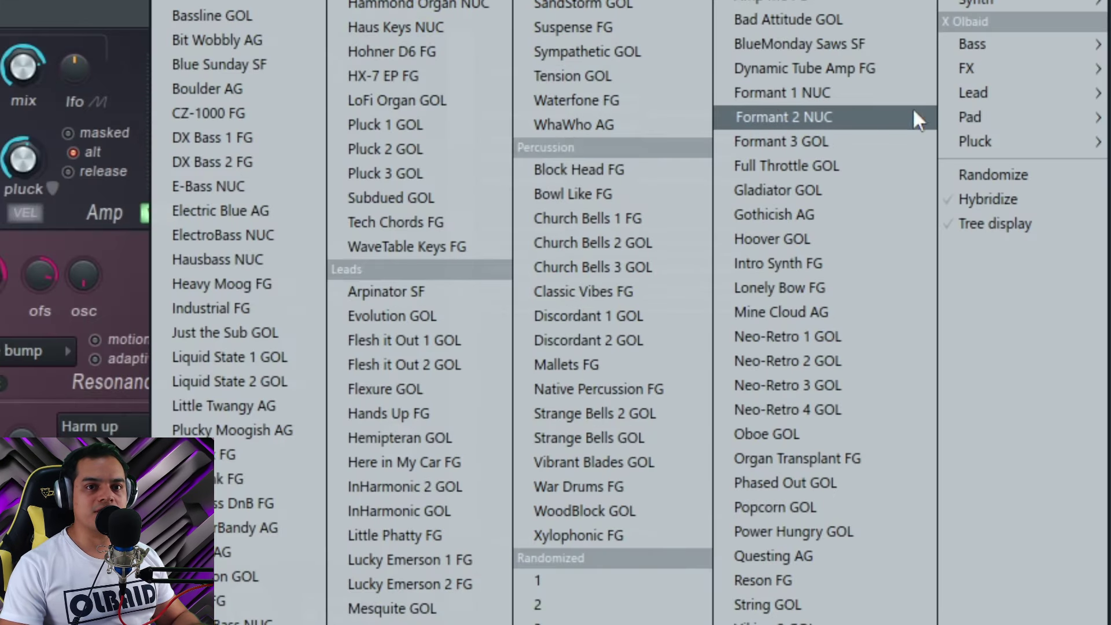
{"action": "mouse_move", "coordinate": [988, 140]}
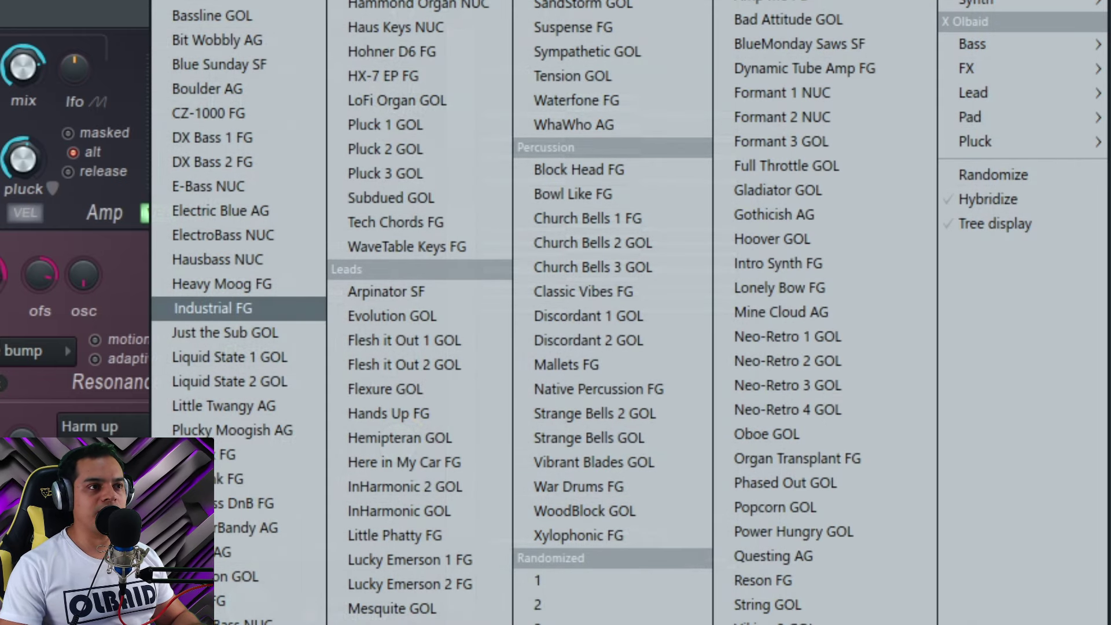
{"action": "left_click", "coordinate": [533, 129]}
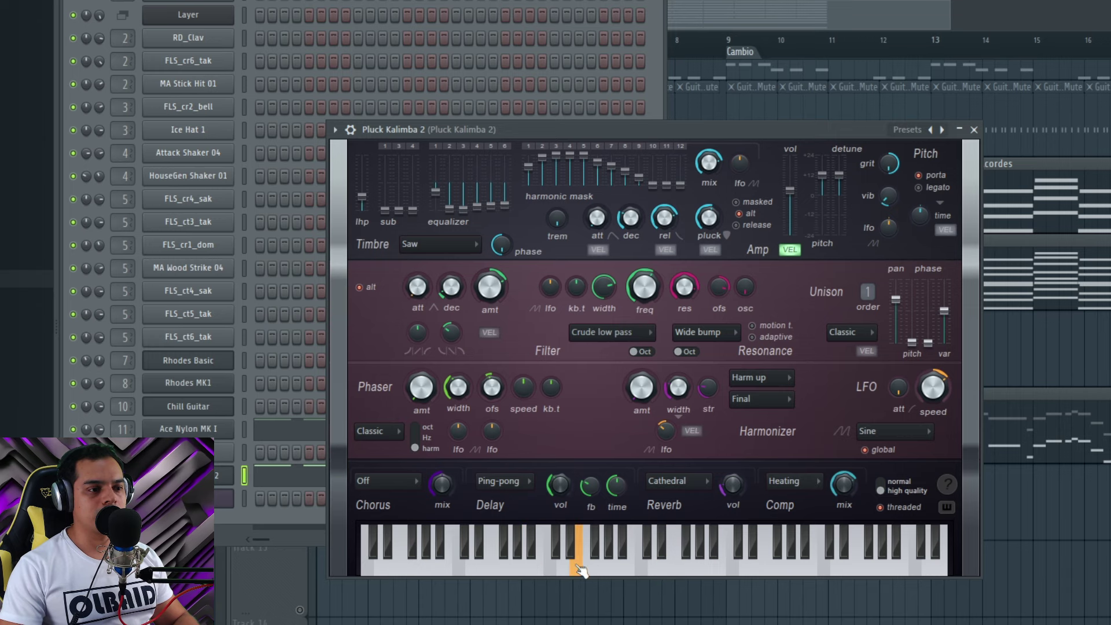
{"action": "left_click", "coordinate": [960, 130]}
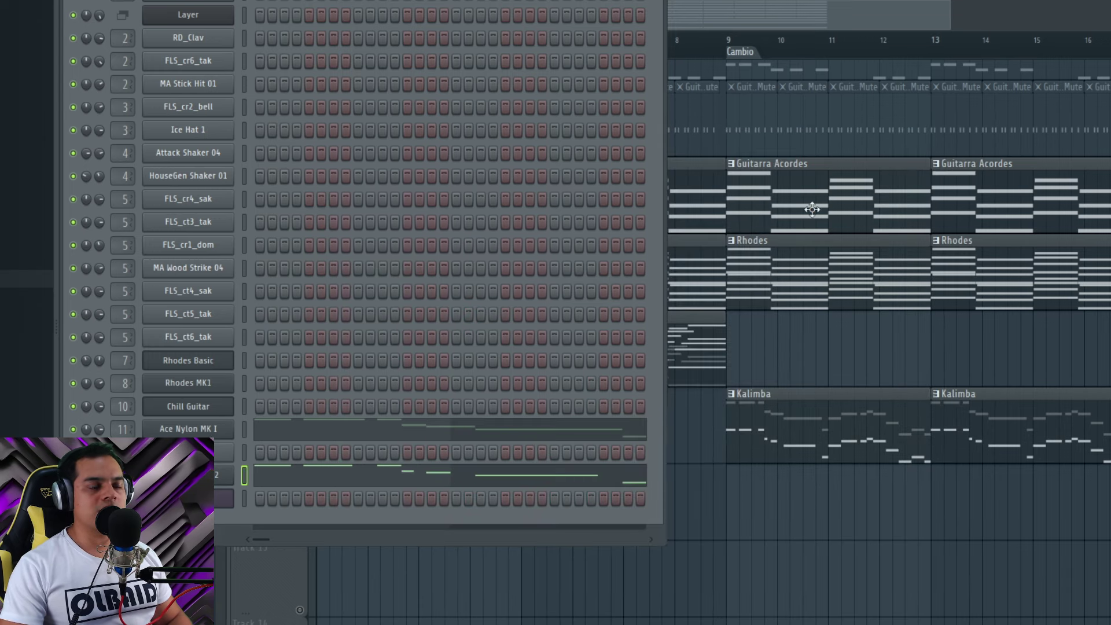
Open the Pluck Kalimba 2 notes in the piano roll and play the four-bar melody
{"action": "left_click", "coordinate": [354, 485]}
{"action": "scroll", "coordinate": [278, 310], "scroll_direction": "up", "scroll_amount": 6}
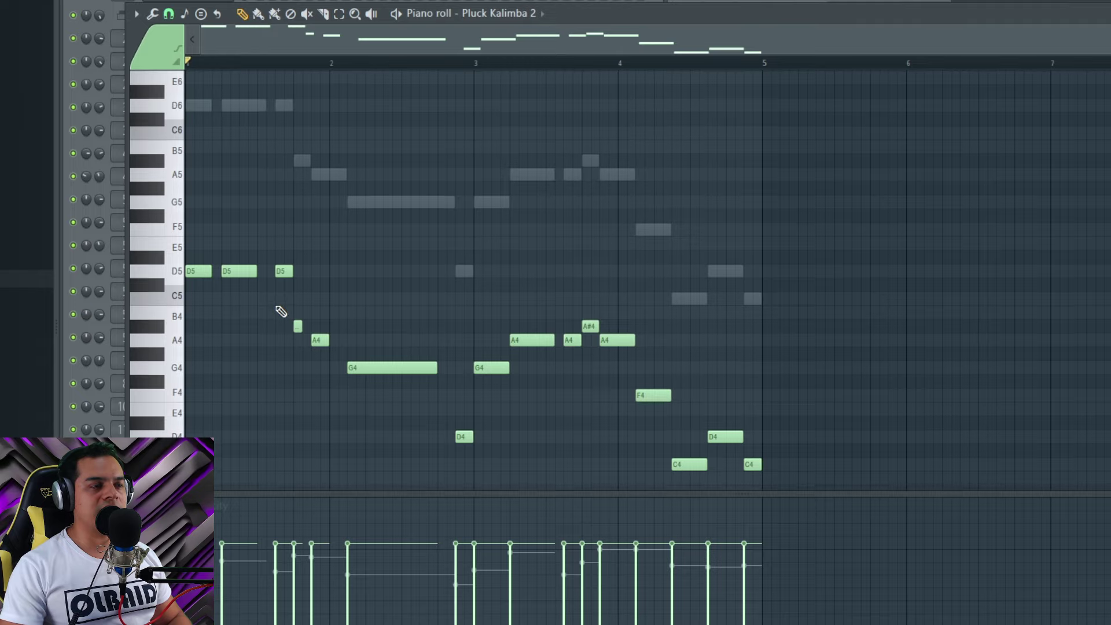
{"action": "scroll", "coordinate": [323, 273], "scroll_direction": "down", "scroll_amount": 4}
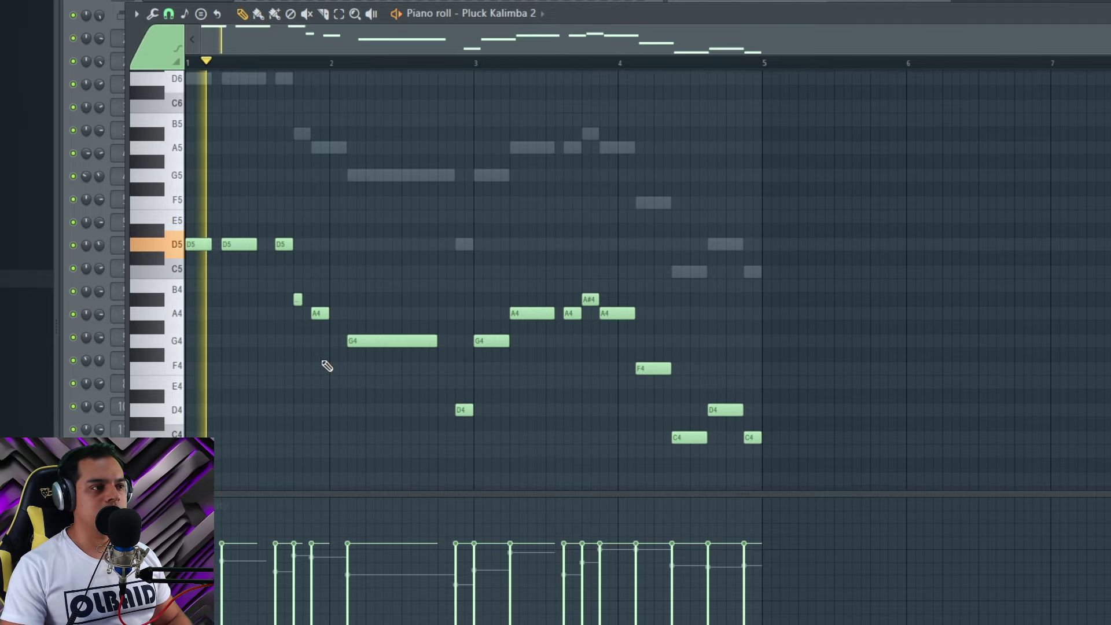